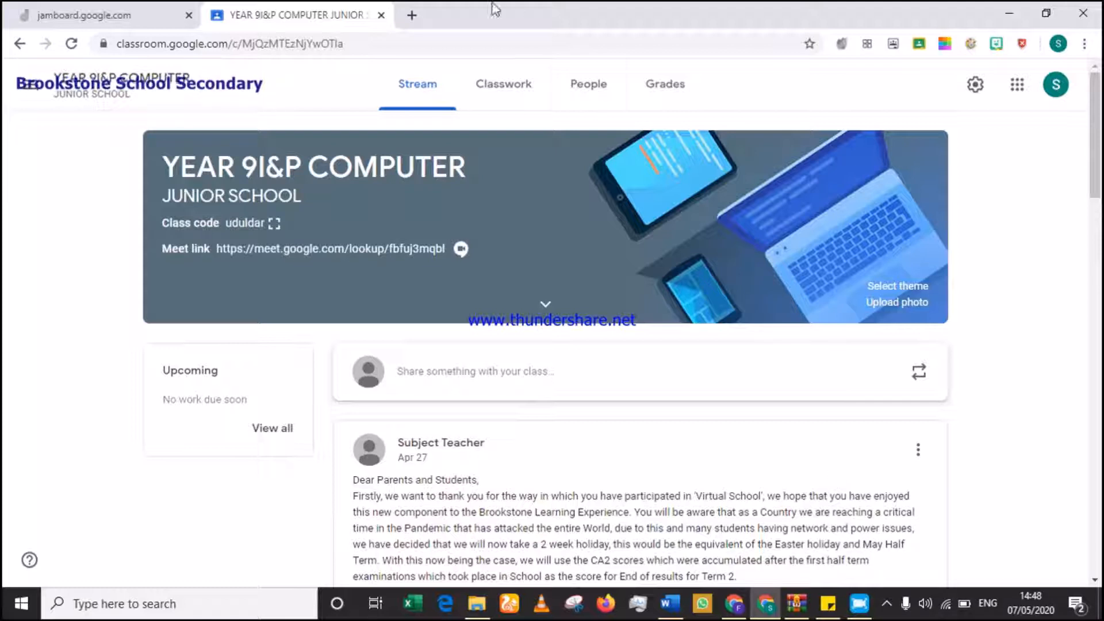
Step: Open jamboard.google.com in a new browser tab and create a new jam
left_click(413, 15)
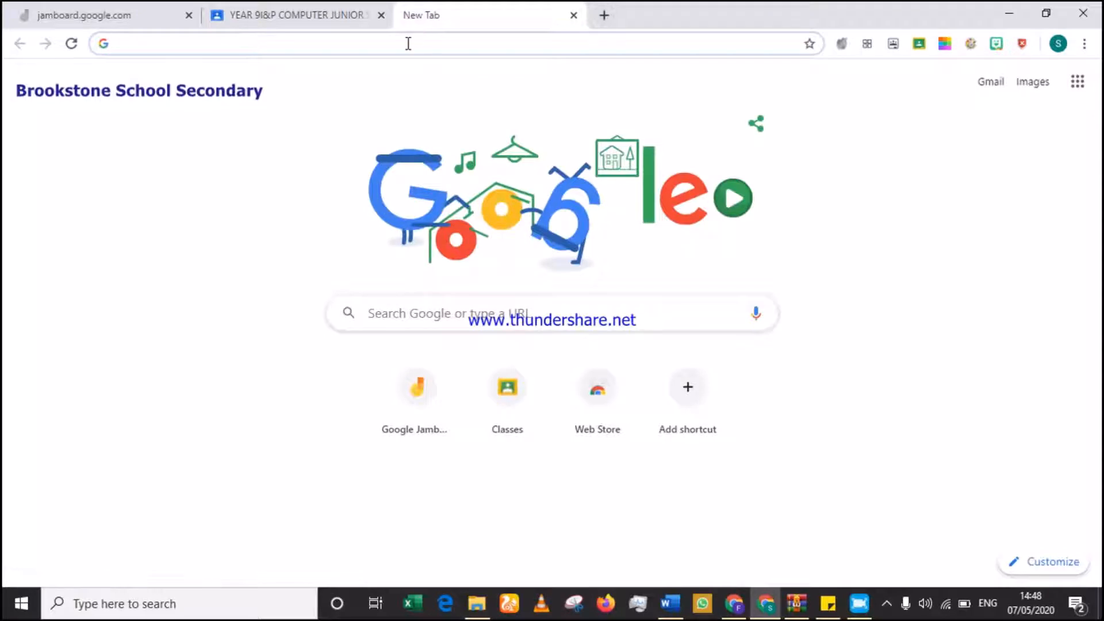
type("jamboard.google.com")
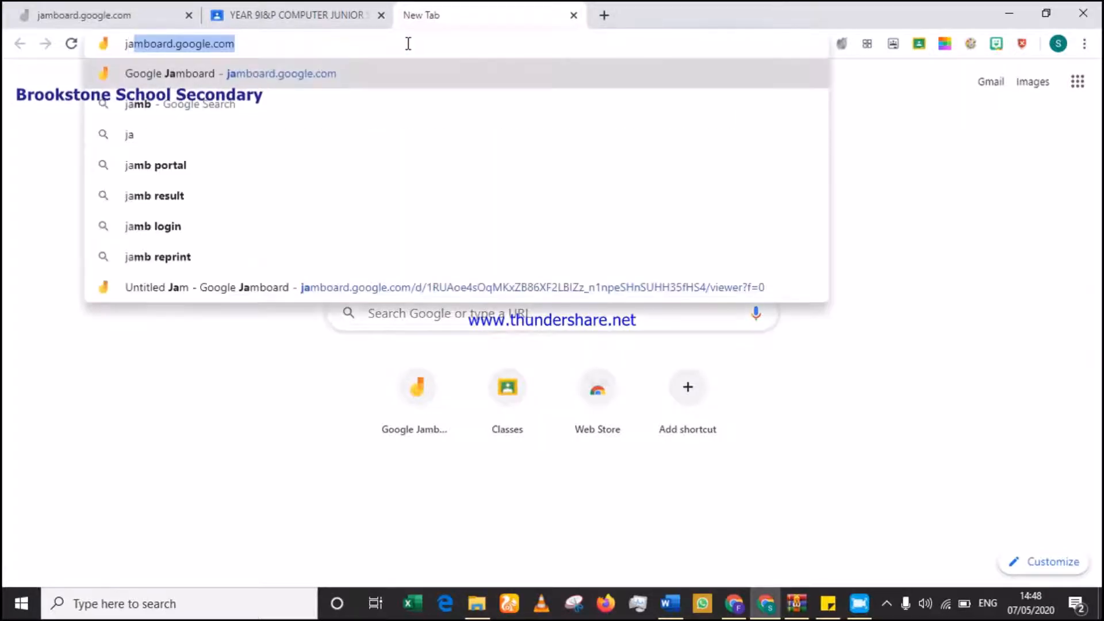
left_click(408, 44)
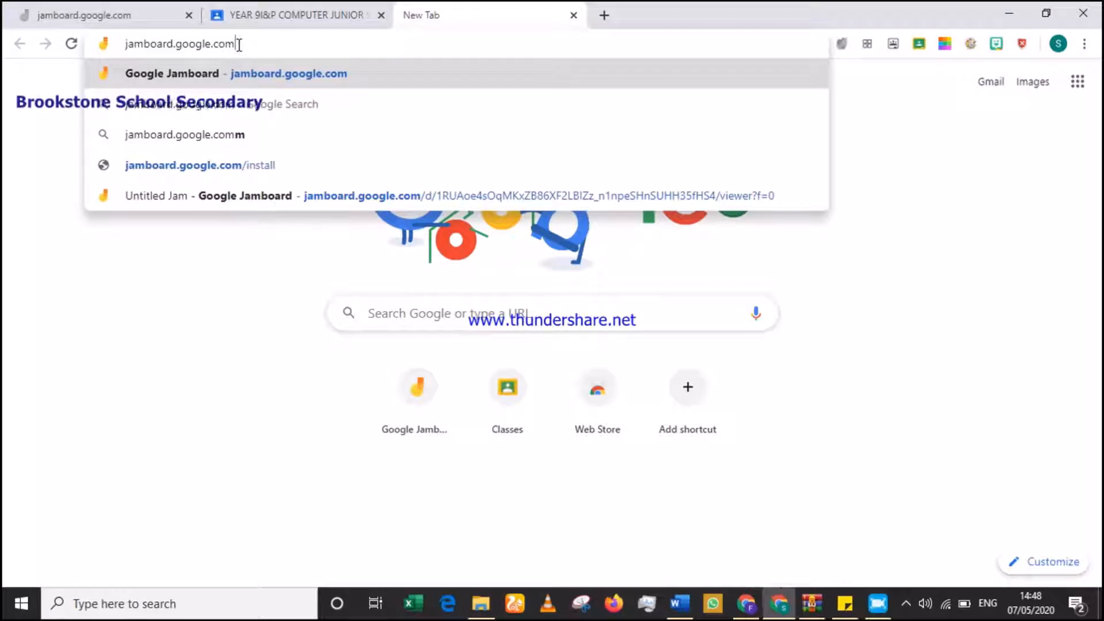
key("Return")
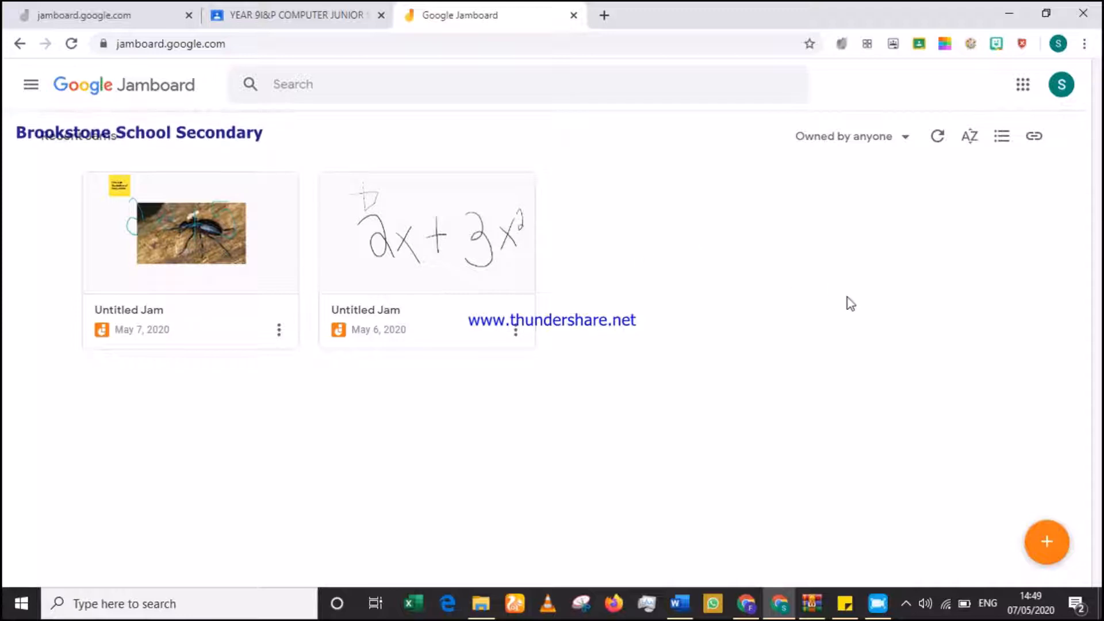
left_click(1046, 542)
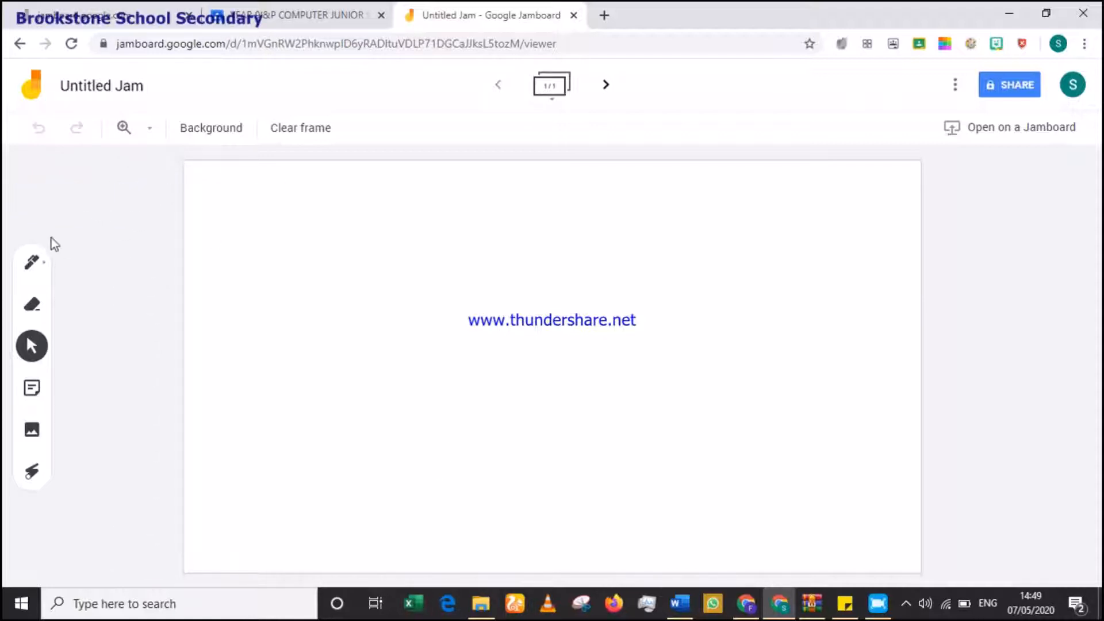
Step: Handwrite the equation 2x + 3 = 5 across the upper half of the blank frame with the black marker
left_click(33, 264)
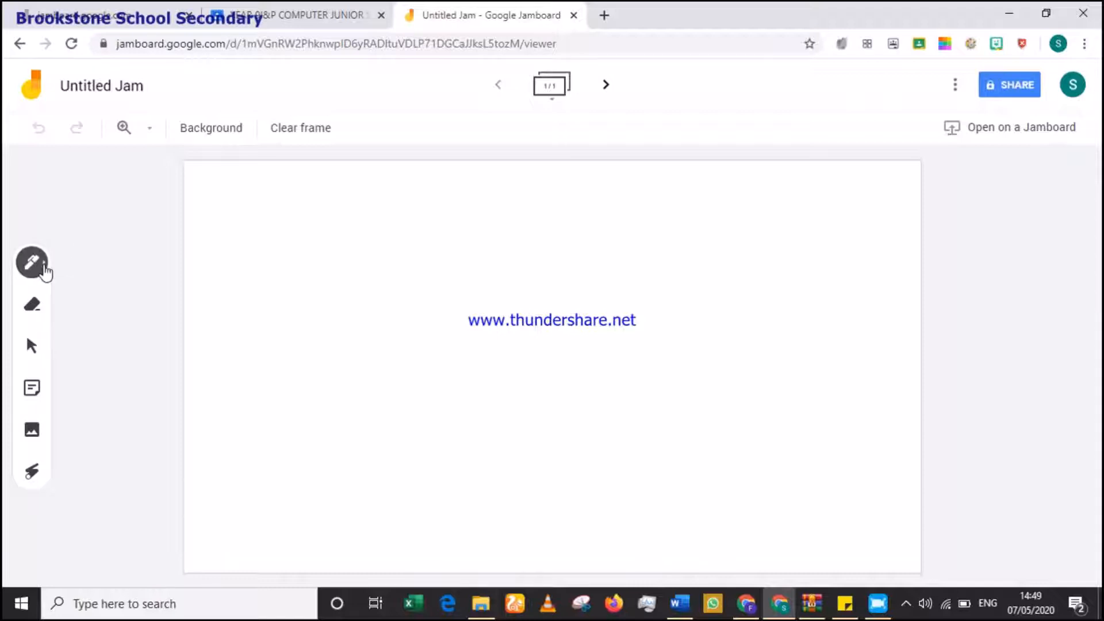
left_click(44, 271)
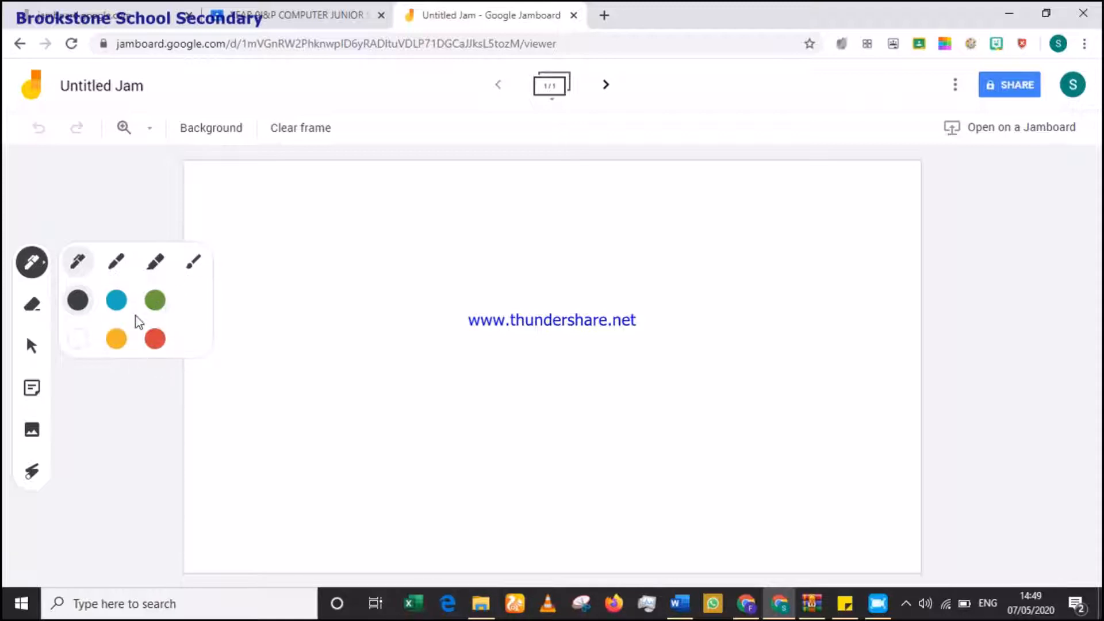
left_click(117, 263)
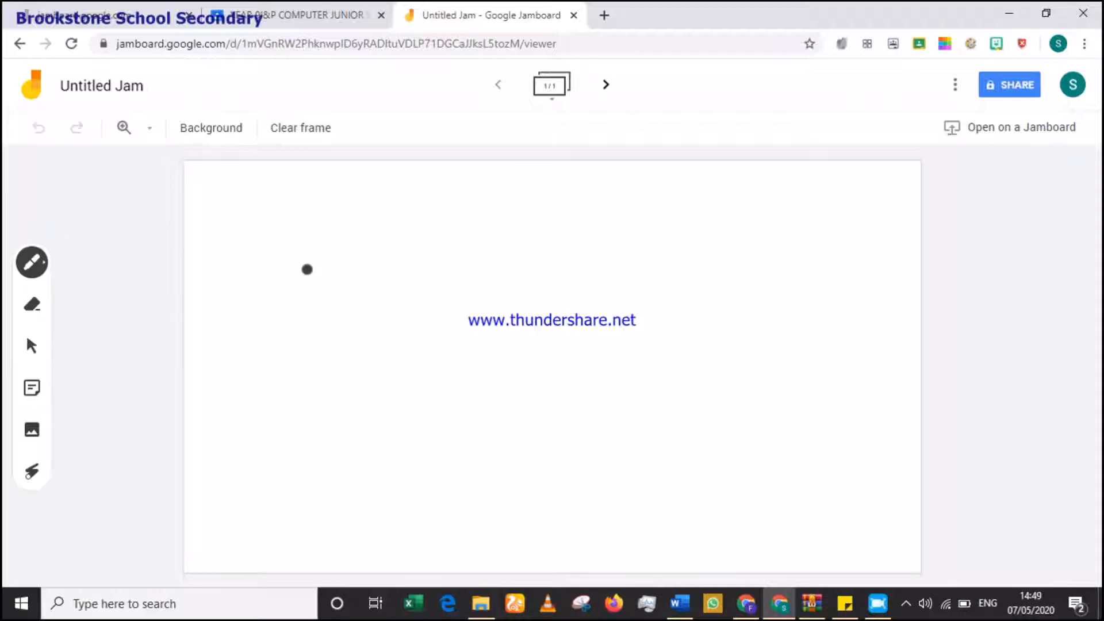
mouse_move(309, 267)
left_mouse_down()
mouse_move(322, 318)
mouse_move(342, 332)
left_mouse_up()
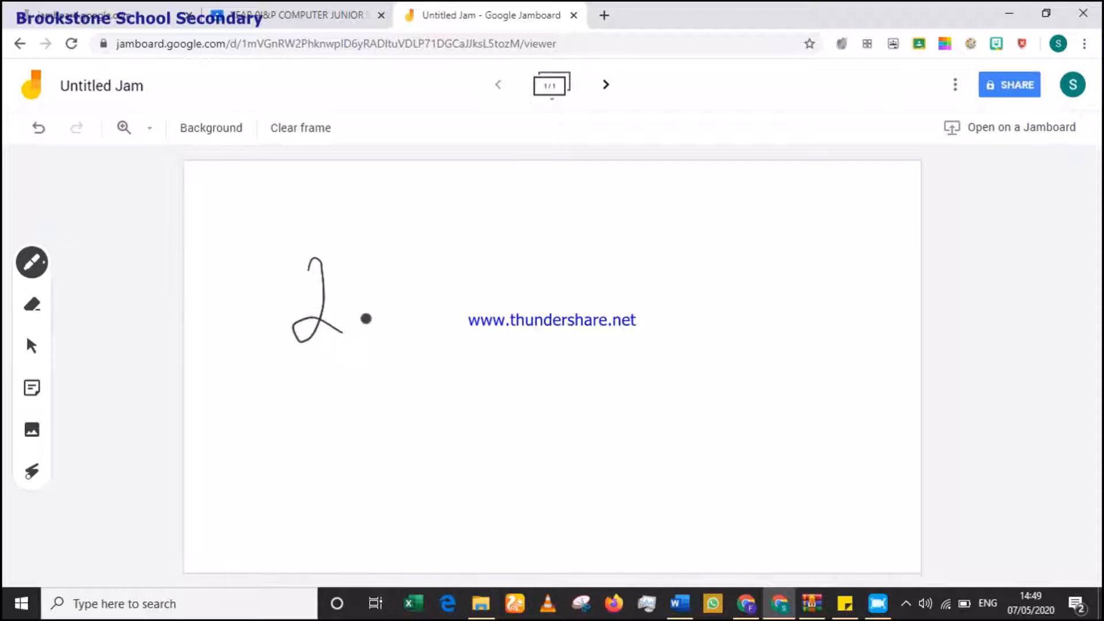
mouse_move(378, 274)
left_mouse_down()
mouse_move(370, 293)
mouse_move(383, 305)
left_mouse_up()
mouse_move(421, 266)
left_mouse_down()
mouse_move(421, 316)
mouse_move(497, 270)
left_mouse_up()
left_click_drag(473, 317, 464, 352)
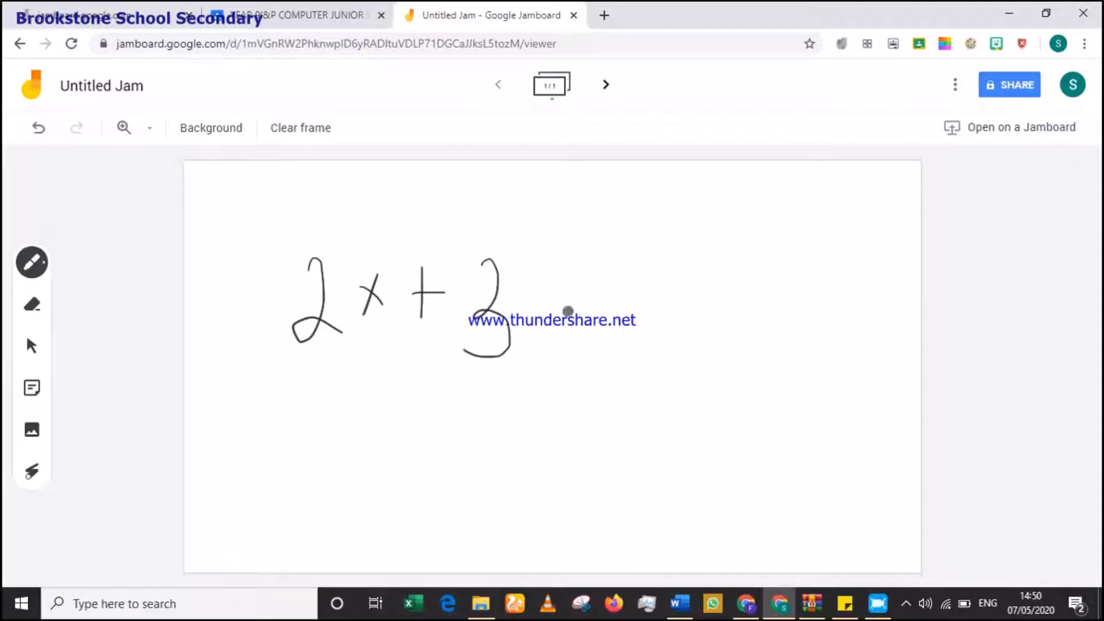
mouse_move(567, 312)
left_mouse_down()
mouse_move(563, 325)
mouse_move(601, 338)
left_mouse_up()
key("ctrl+z")
mouse_move(548, 293)
left_mouse_down()
mouse_move(581, 295)
mouse_move(572, 312)
mouse_move(588, 312)
left_mouse_up()
mouse_move(650, 250)
left_mouse_down()
mouse_move(629, 250)
mouse_move(623, 281)
mouse_move(654, 280)
mouse_move(626, 328)
mouse_move(616, 322)
left_mouse_up()
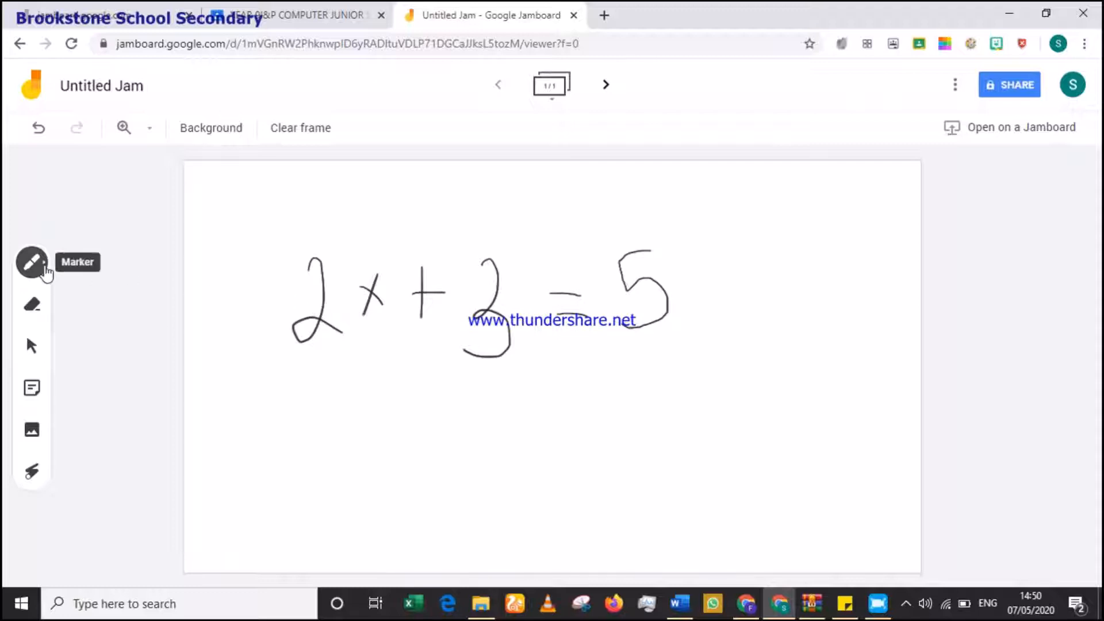
Step: Try a yellow pen stroke below the equation and undo it
left_click(45, 272)
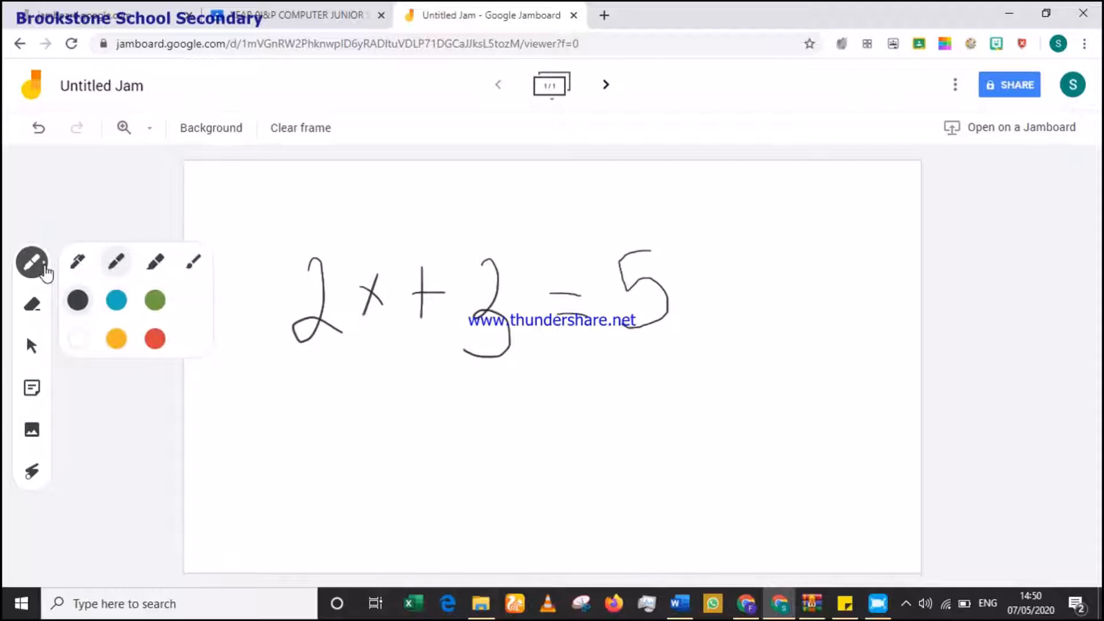
left_click(73, 264)
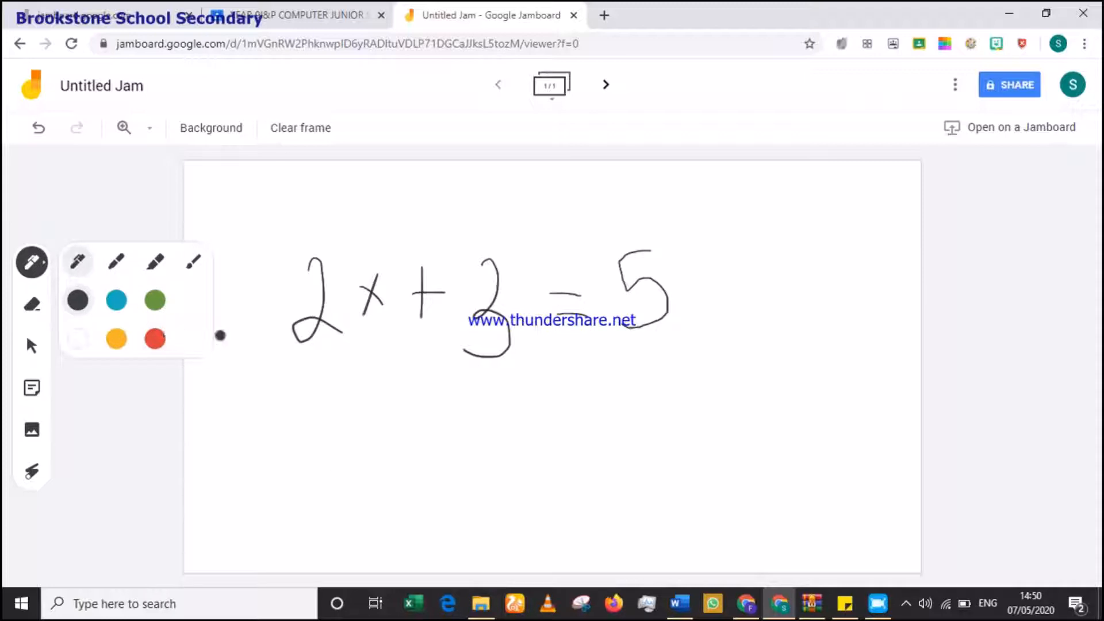
left_click(117, 338)
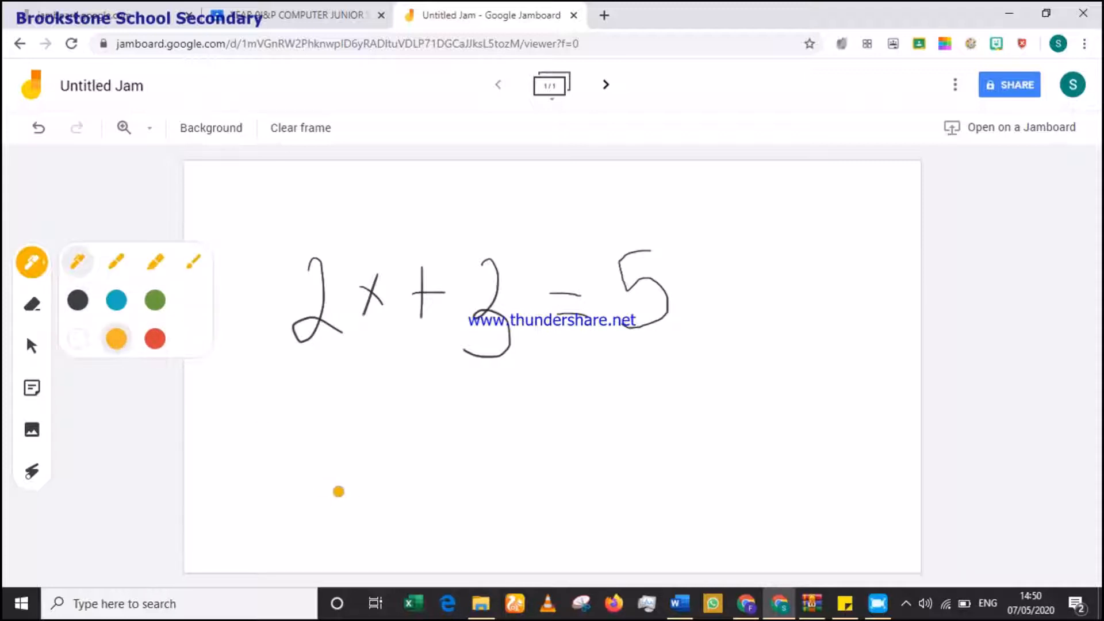
left_click_drag(357, 408, 404, 402)
key("ctrl+z")
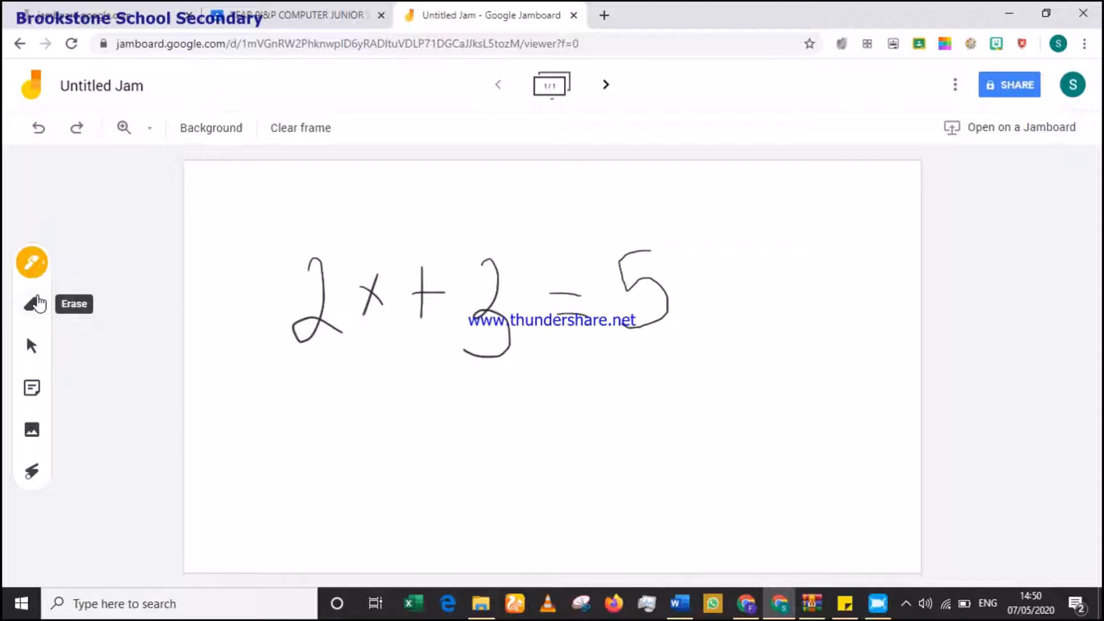
left_click(34, 302)
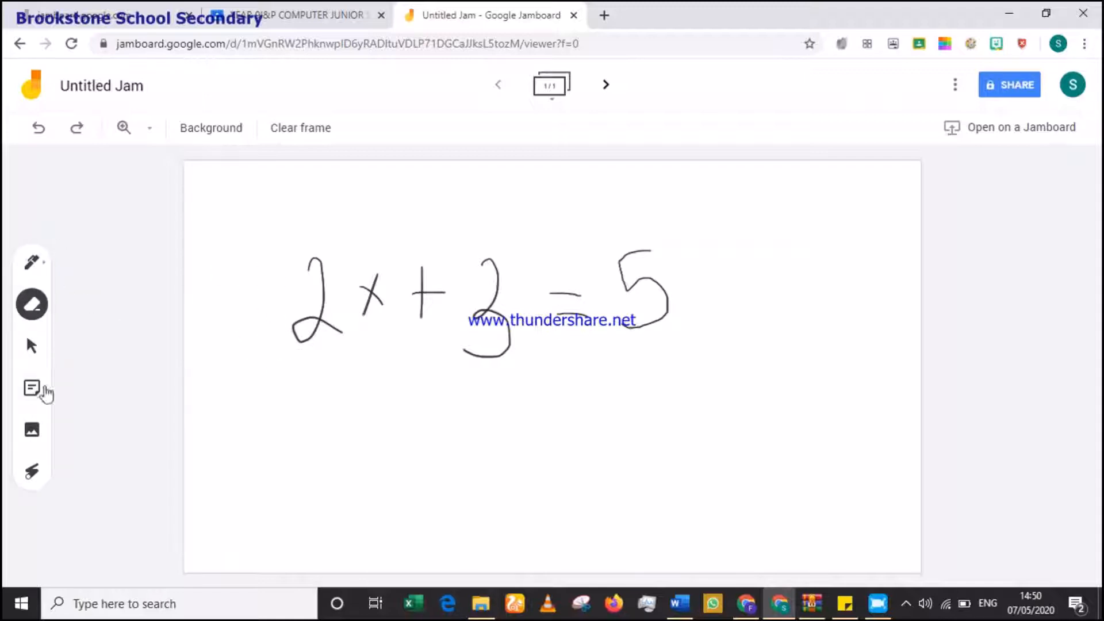
left_click(33, 347)
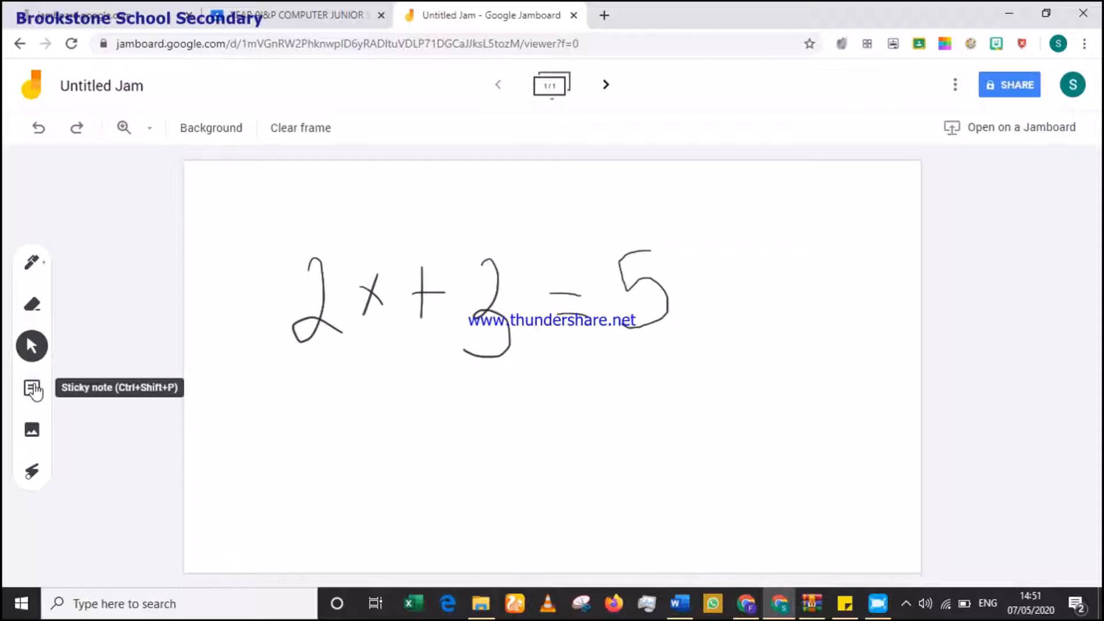
Step: Add a yellow sticky note reading "Solve for x" to the equation frame
left_click(32, 390)
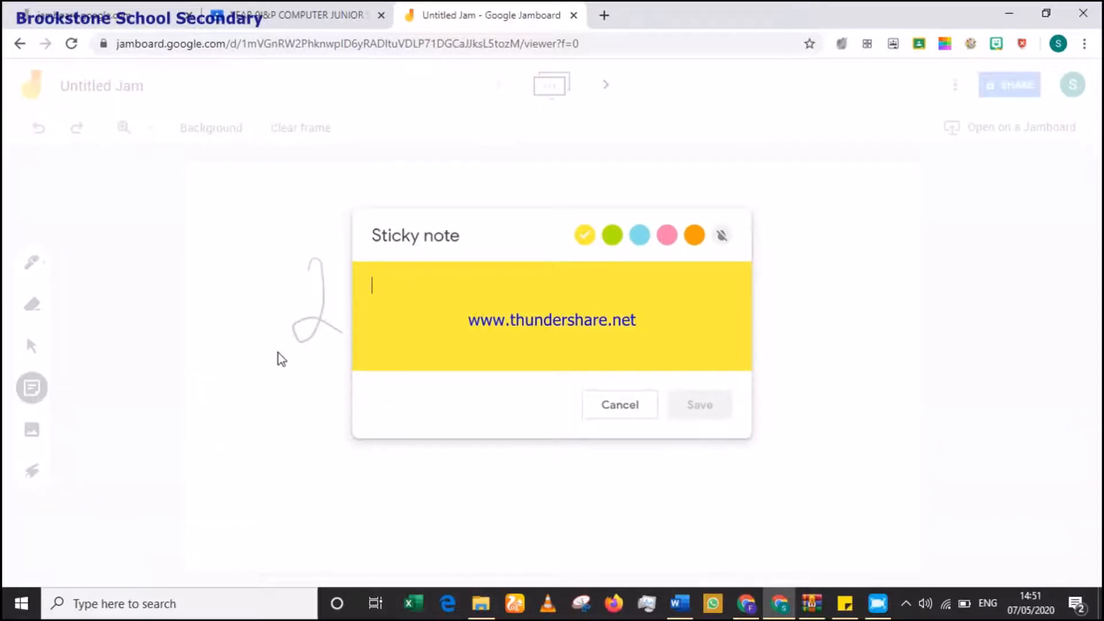
type("Solve for x")
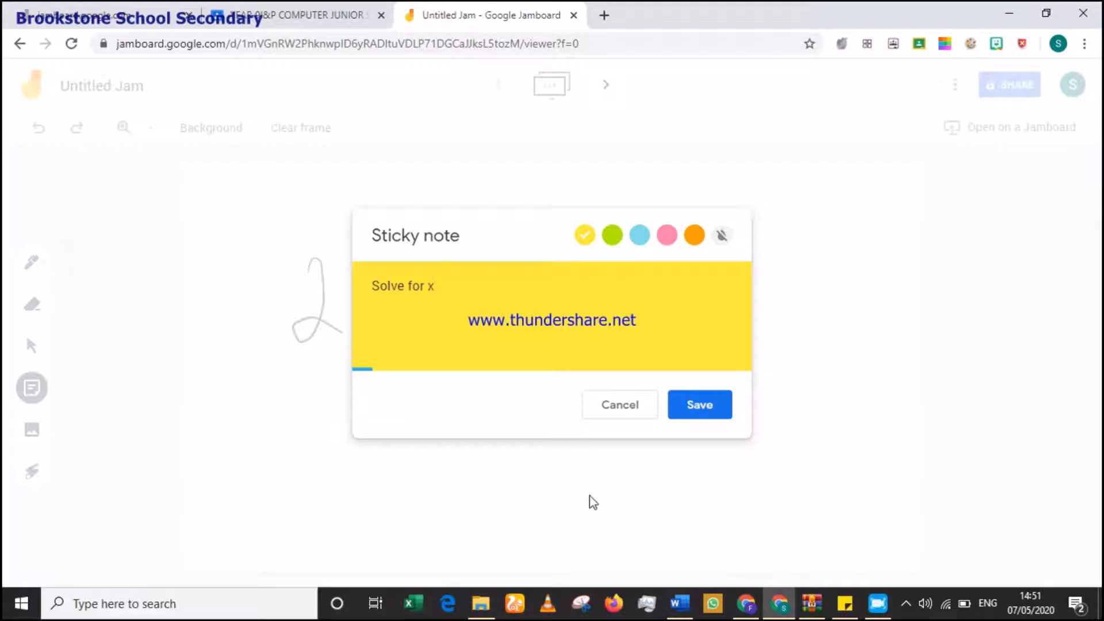
left_click(700, 394)
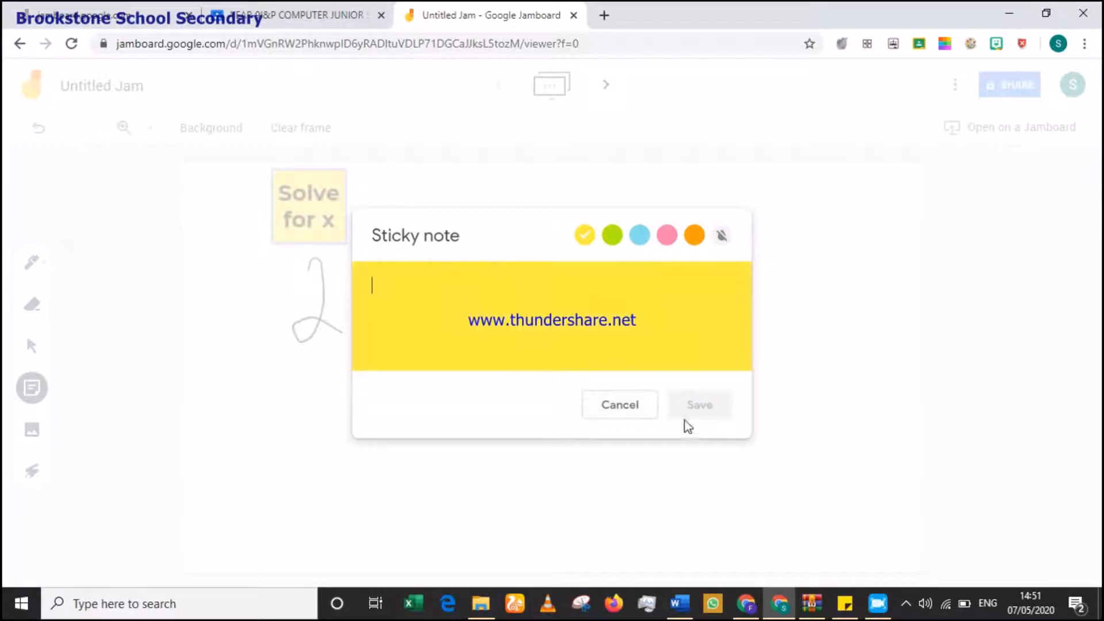
left_click(651, 411)
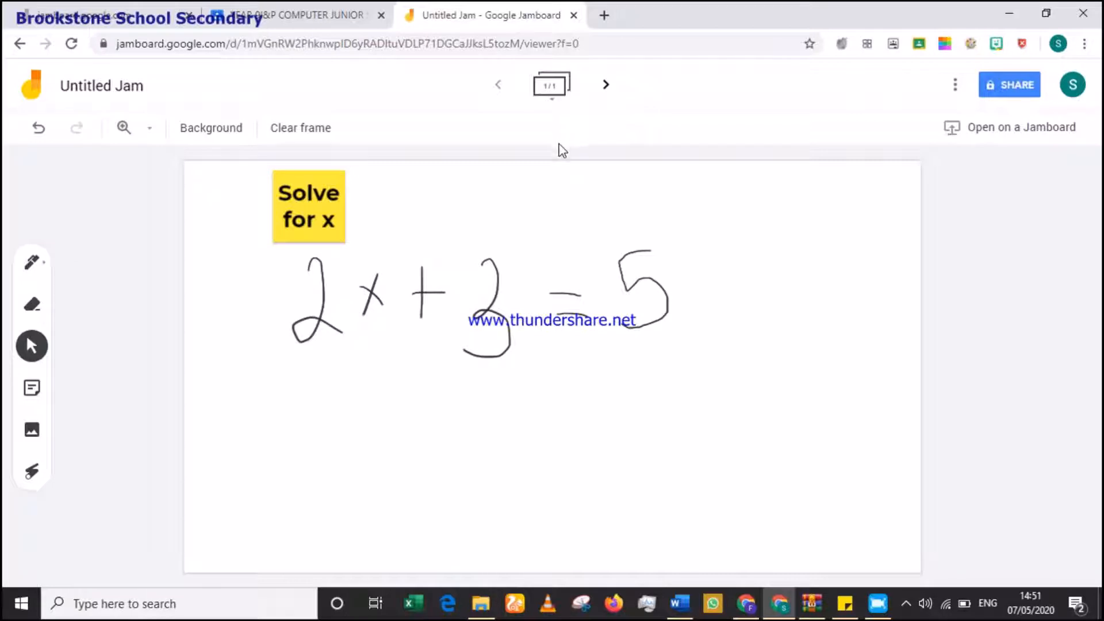
Step: Add a blank second frame and search Google Images for "Lizard" as a picture to insert
left_click(606, 89)
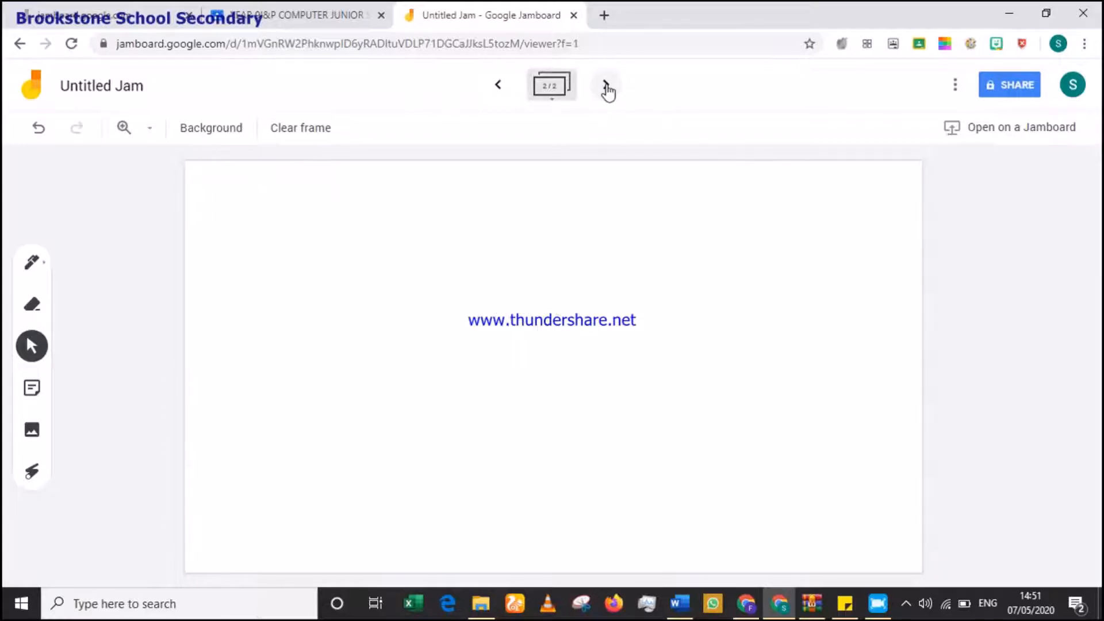
left_click(32, 430)
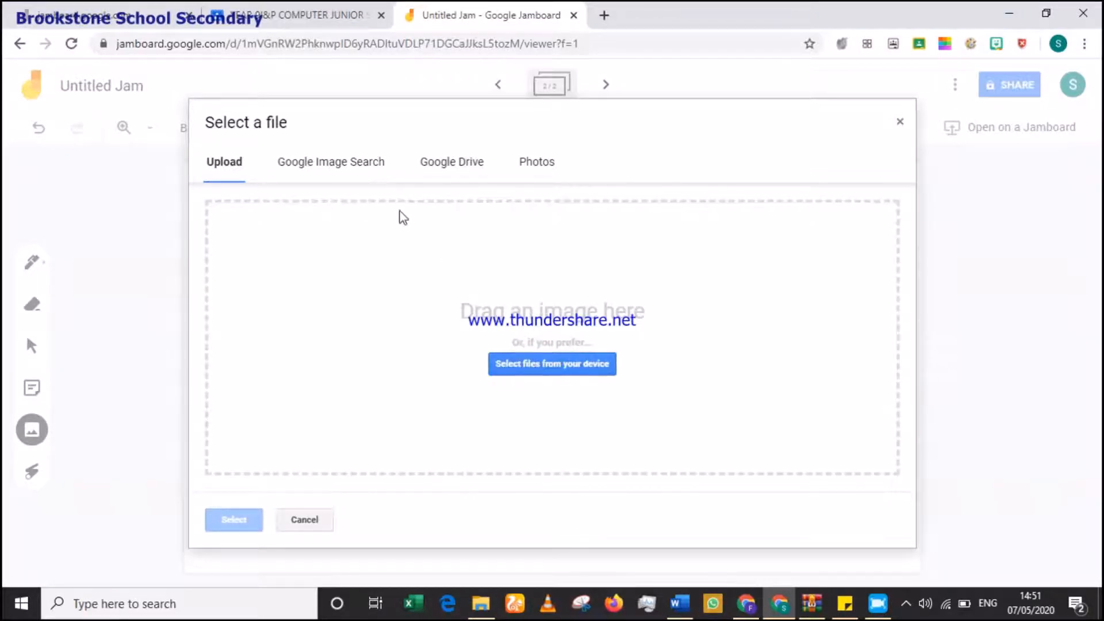
left_click(357, 164)
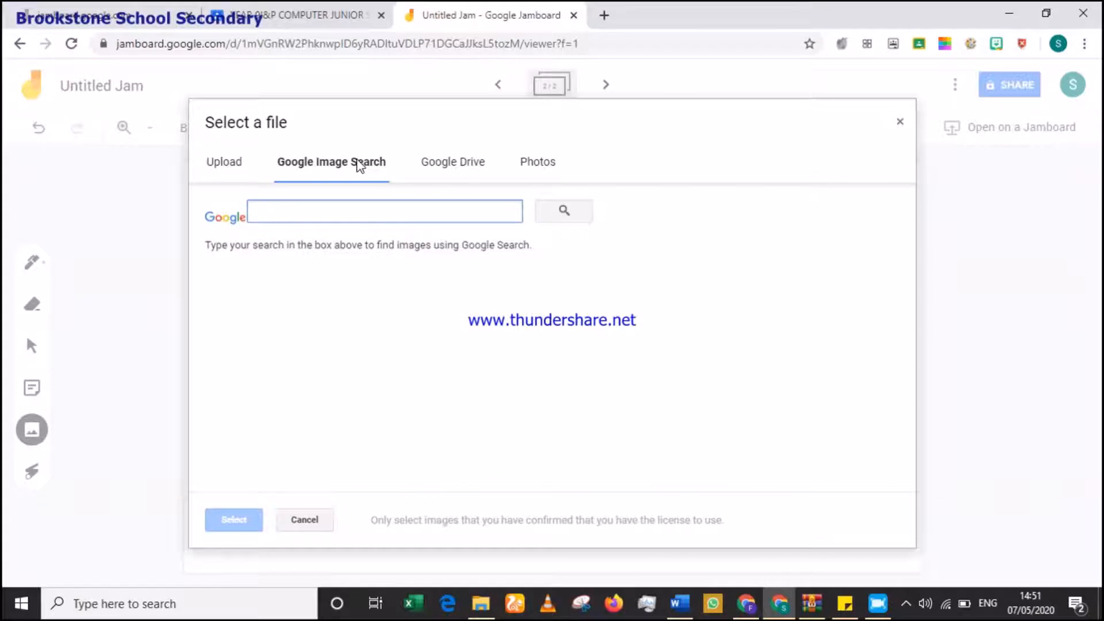
left_click(483, 166)
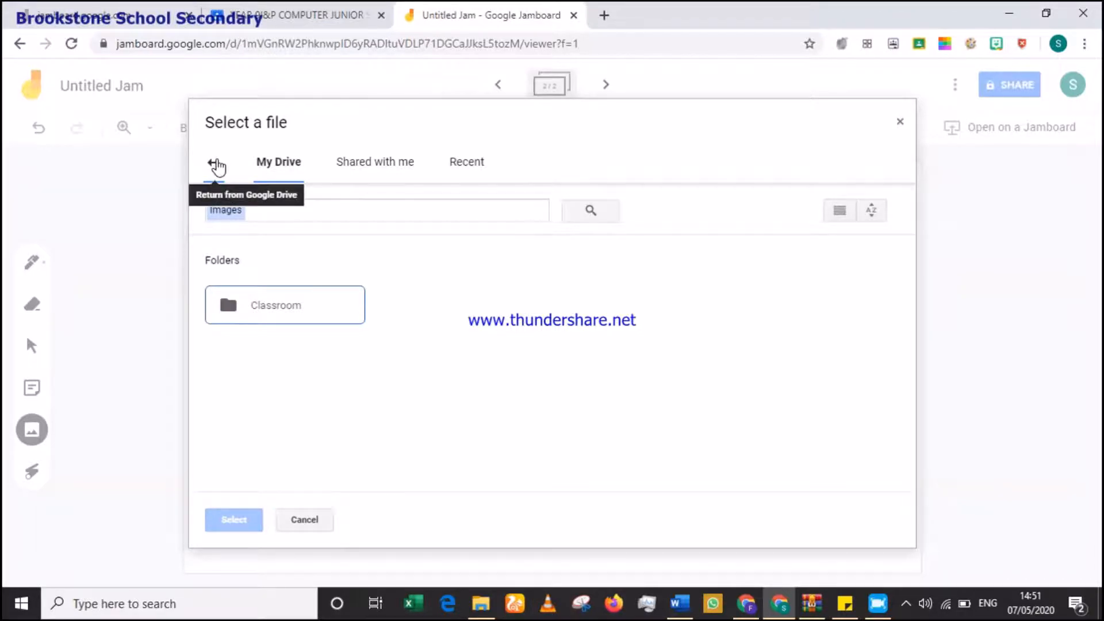
left_click(216, 165)
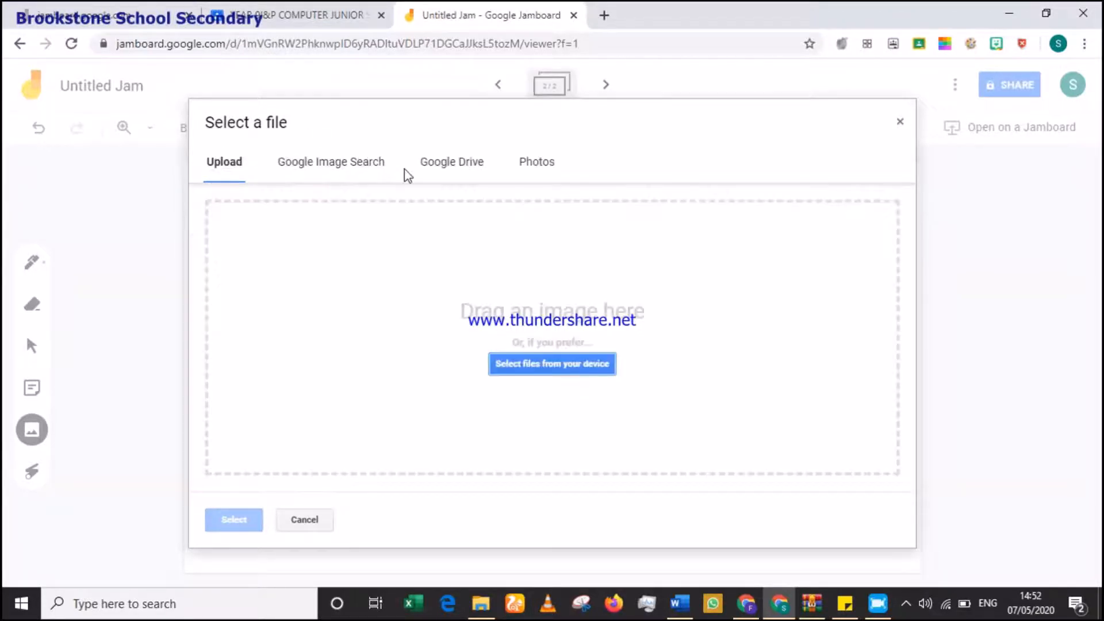
left_click(357, 168)
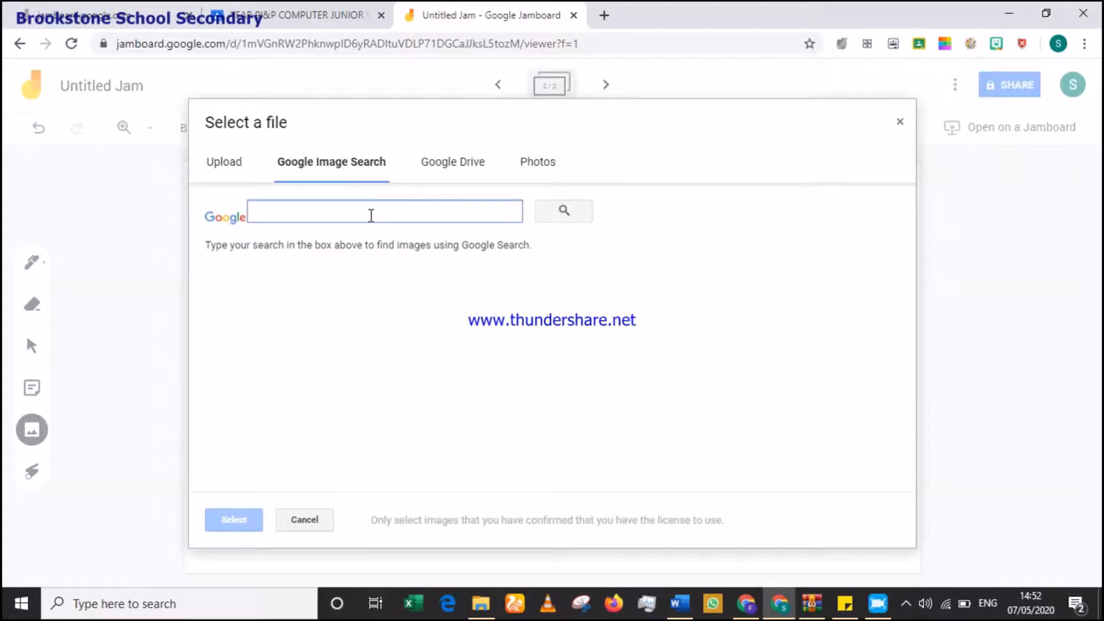
type("u")
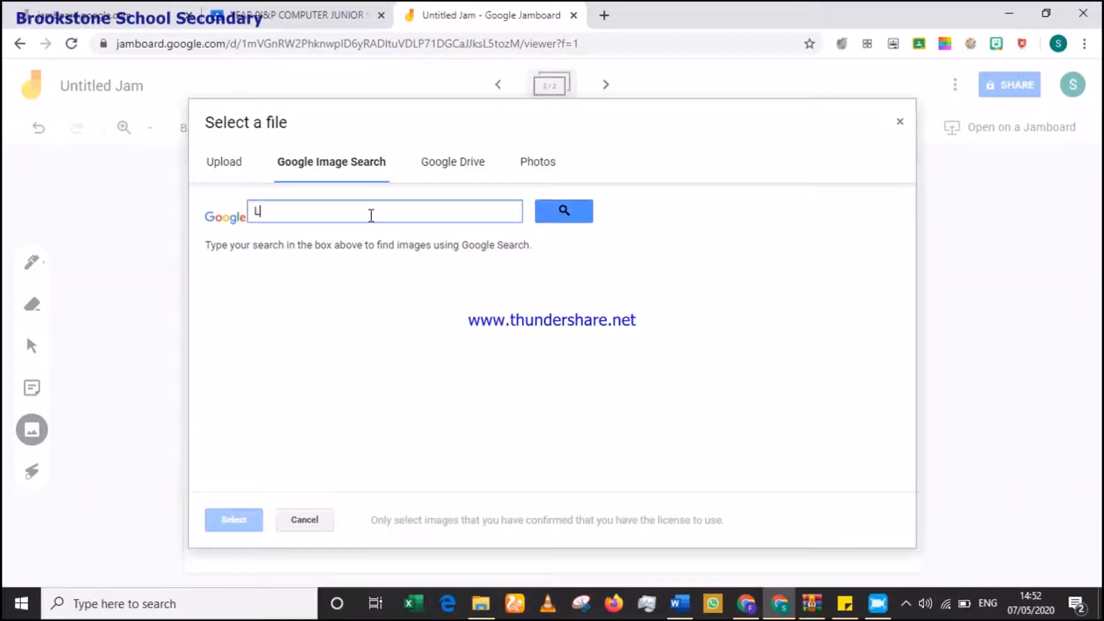
type("izard")
key("Return")
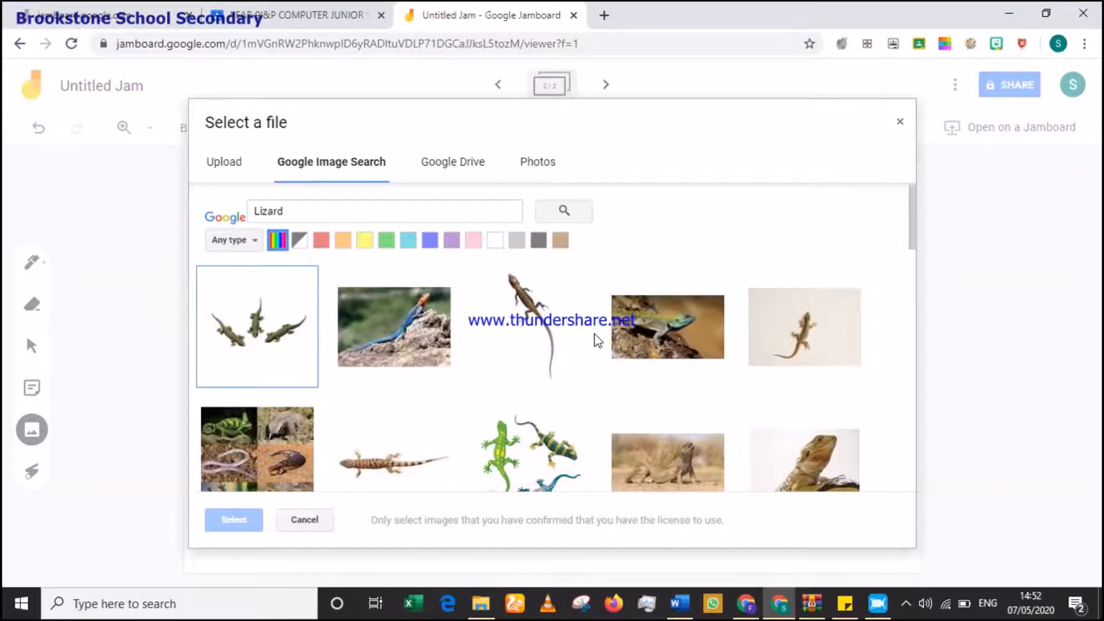
Step: Insert the tall image of a single brown lizard on a white background into the second frame
mouse_move(909, 230)
left_mouse_down()
mouse_move(908, 313)
mouse_move(904, 249)
left_mouse_up()
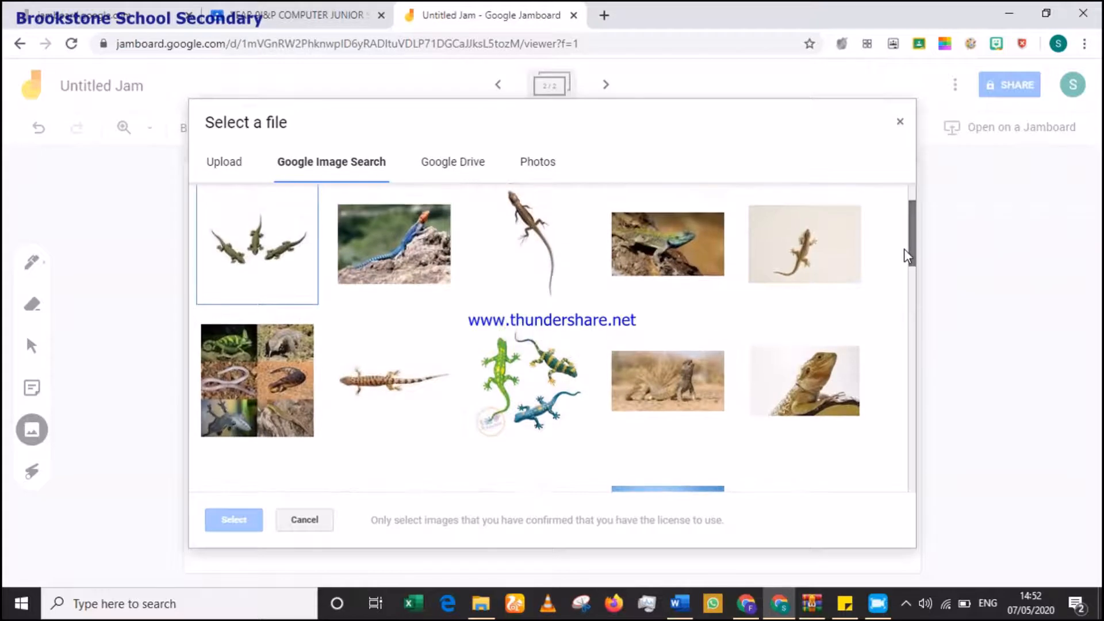
left_click(529, 237)
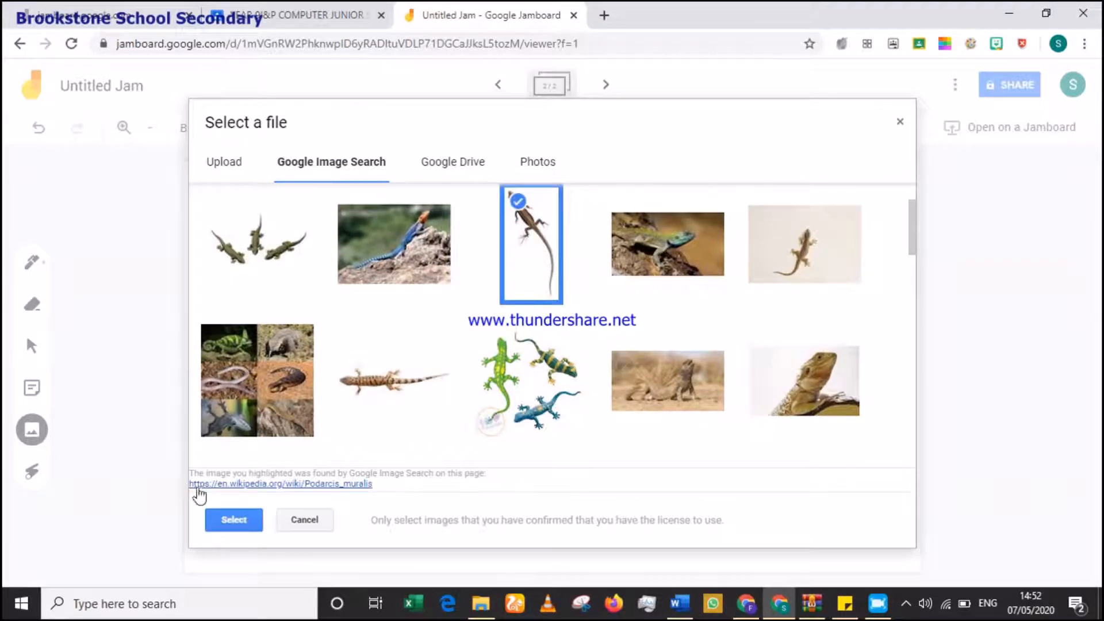
left_click(219, 518)
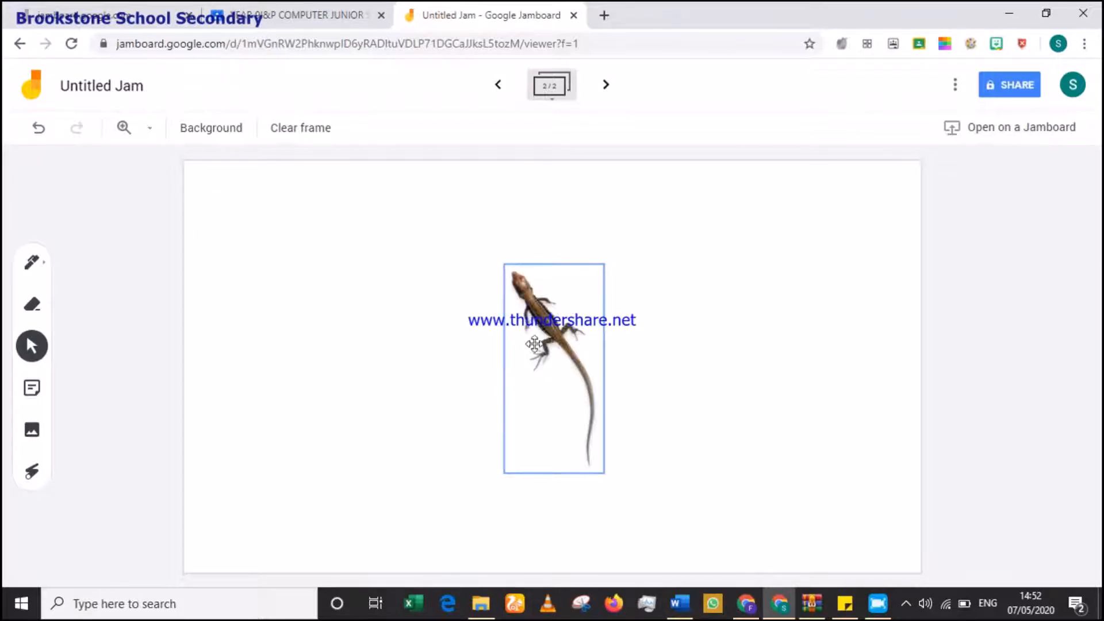
Step: Enlarge the lizard image and rotate it a quarter turn so the lizard lies lengthwise across the frame
left_click(528, 343)
left_click_drag(503, 473, 500, 482)
left_click_drag(353, 509, 327, 531)
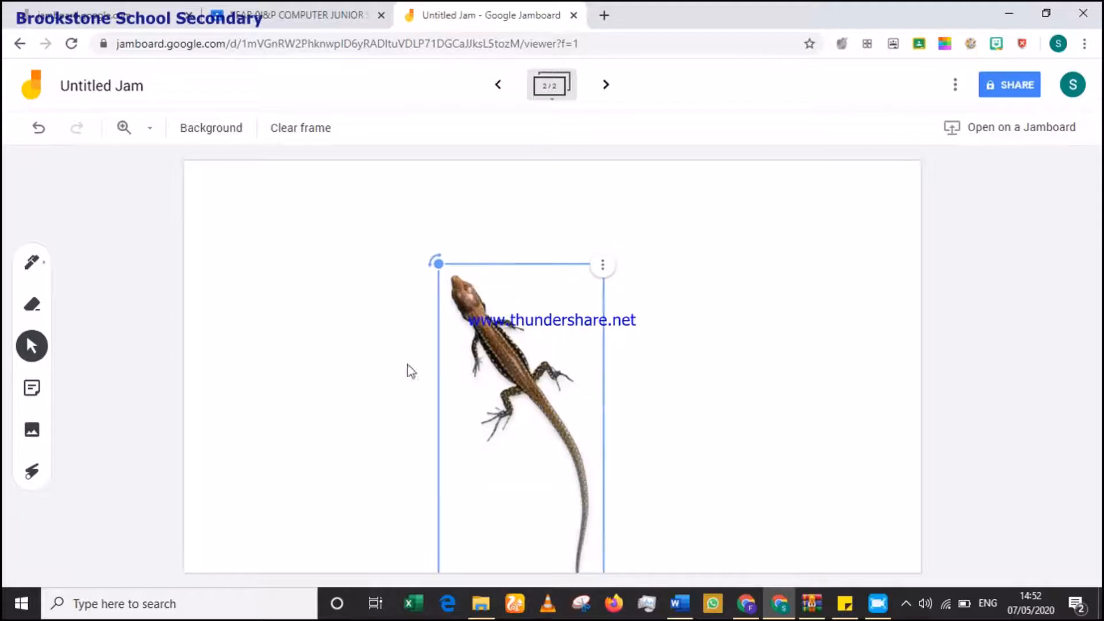
left_click_drag(437, 258, 346, 521)
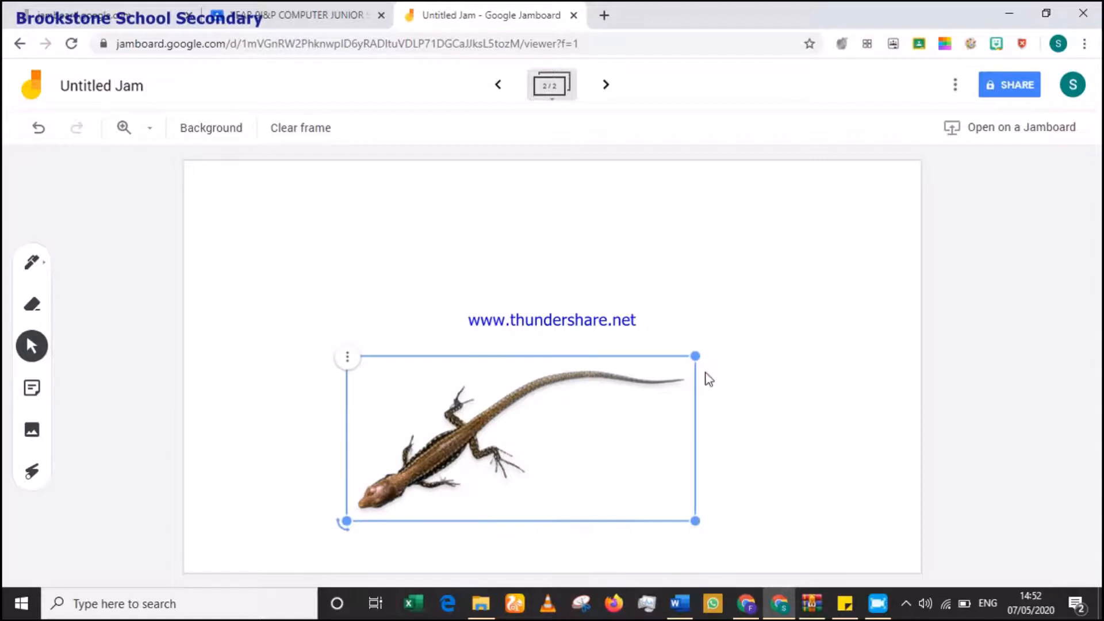
left_click_drag(695, 354, 776, 196)
Step: Circle the lizard's head, hind foot and tail with the laser tool to point them out
left_click(31, 473)
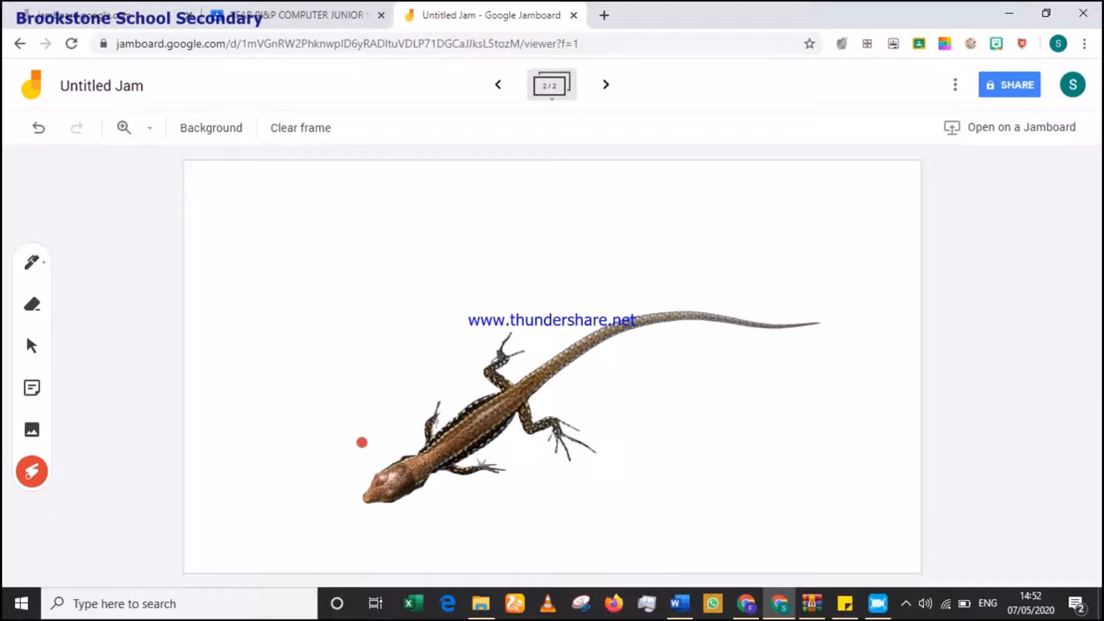
mouse_move(362, 444)
left_mouse_down()
mouse_move(414, 505)
mouse_move(372, 417)
left_mouse_up()
left_click_drag(385, 453, 375, 523)
left_click_drag(430, 491, 378, 428)
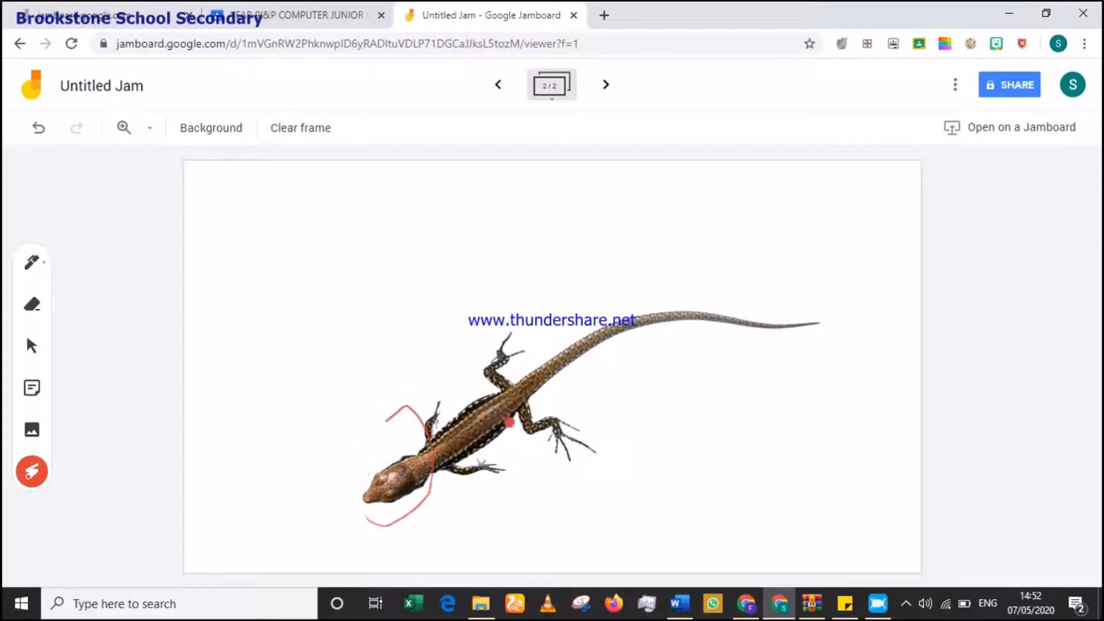
mouse_move(575, 412)
left_mouse_down()
mouse_move(559, 494)
mouse_move(567, 371)
left_mouse_up()
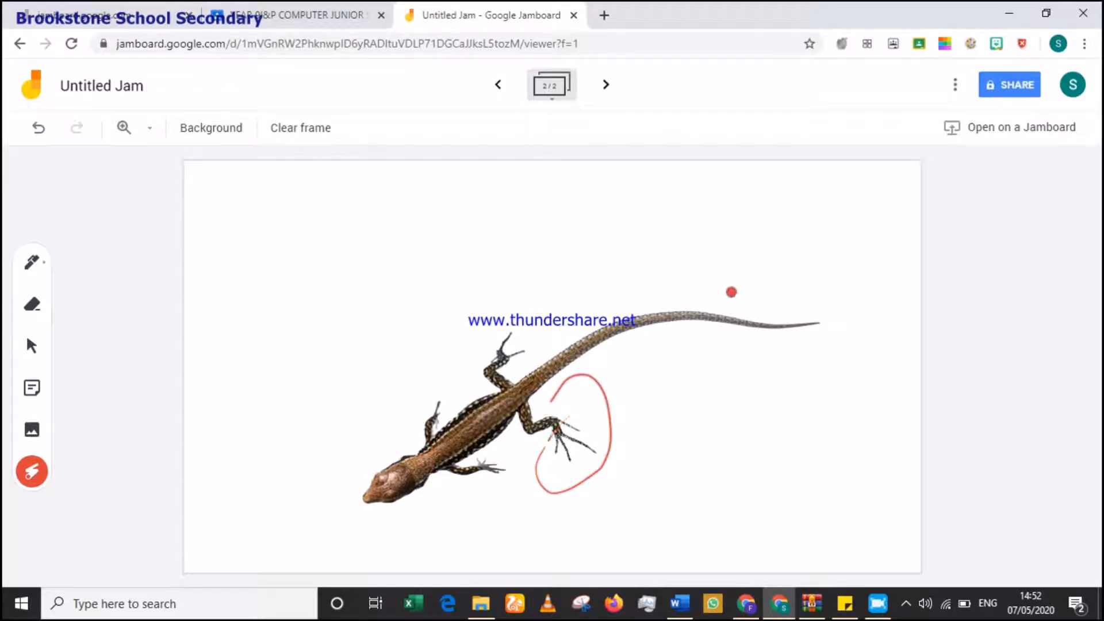
mouse_move(730, 290)
left_mouse_down()
mouse_move(764, 339)
mouse_move(667, 280)
left_mouse_up()
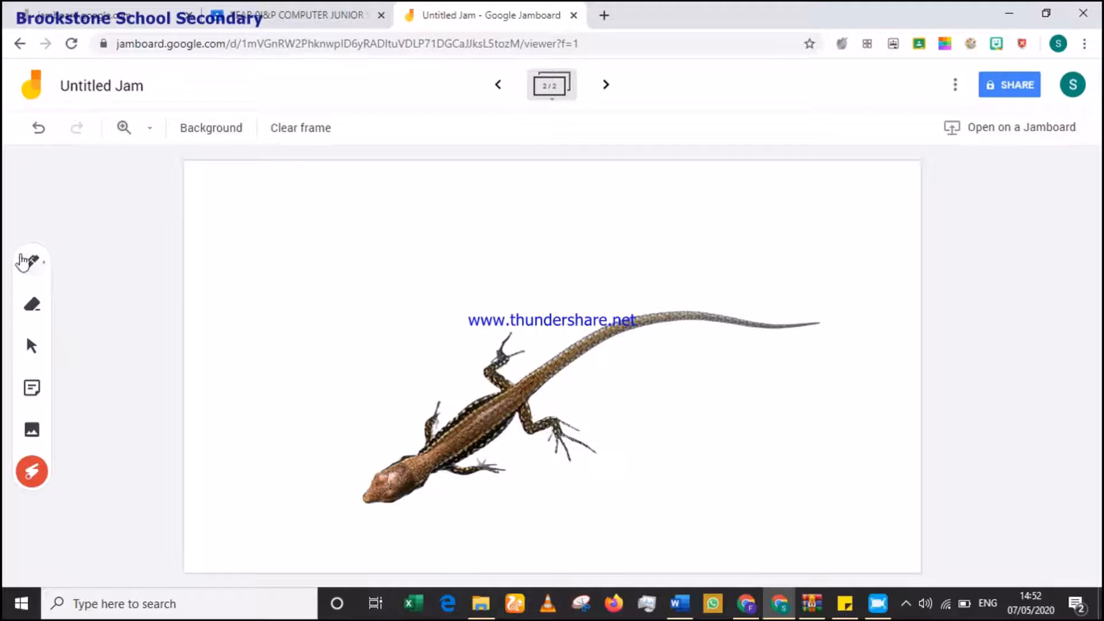
Step: Draw orange pen leader lines outward from the lizard's head, front foot and tail
left_click(42, 266)
left_click(42, 266)
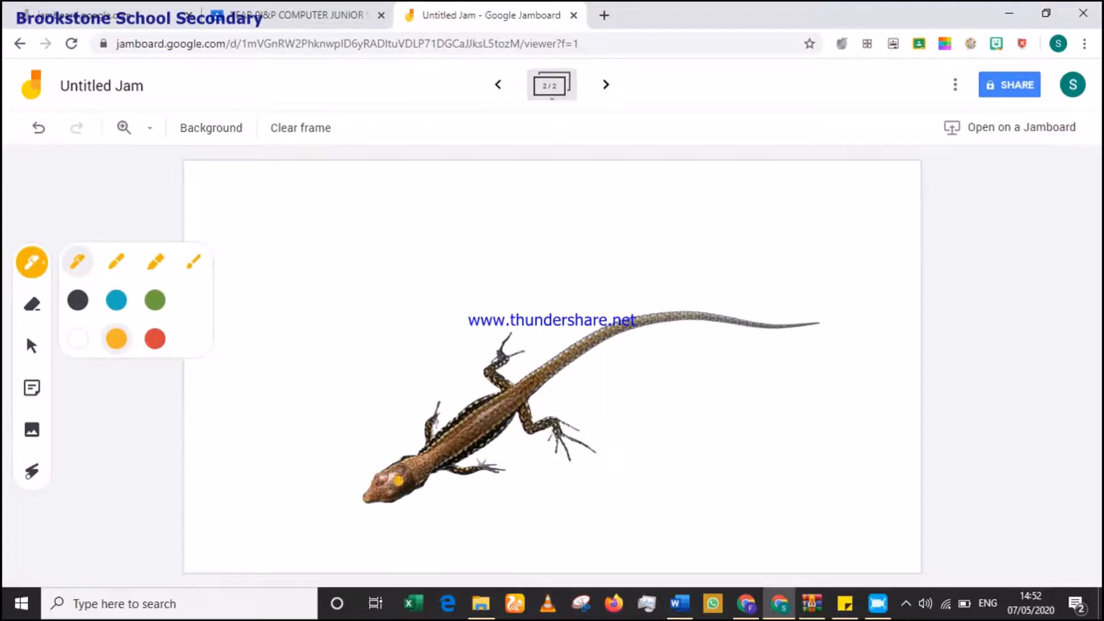
mouse_move(380, 468)
left_mouse_down()
mouse_move(358, 426)
mouse_move(433, 549)
left_mouse_up()
left_click_drag(489, 473, 518, 507)
left_click_drag(577, 342, 565, 258)
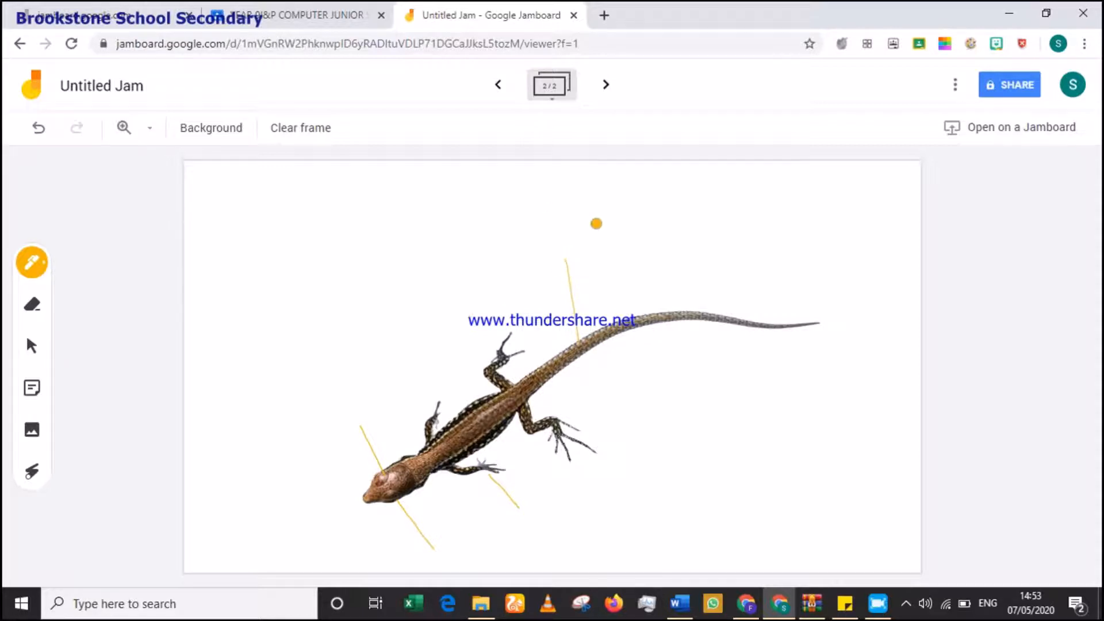
Step: Add a yellow sticky note reading "Tail" and place it at the end of the tail's leader line
left_click(32, 391)
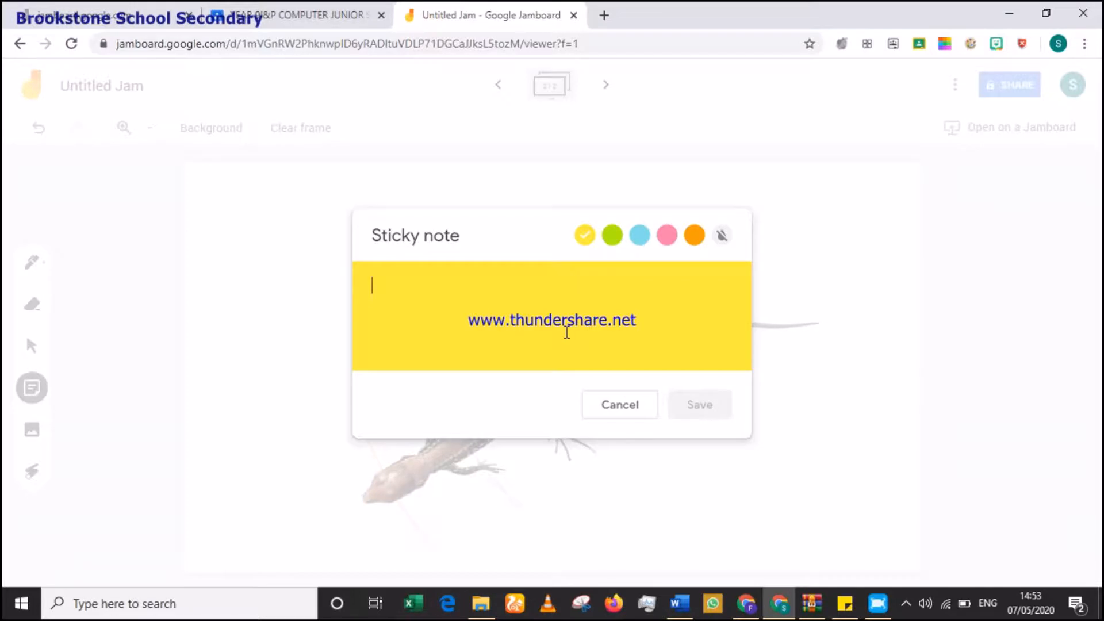
type("Tail")
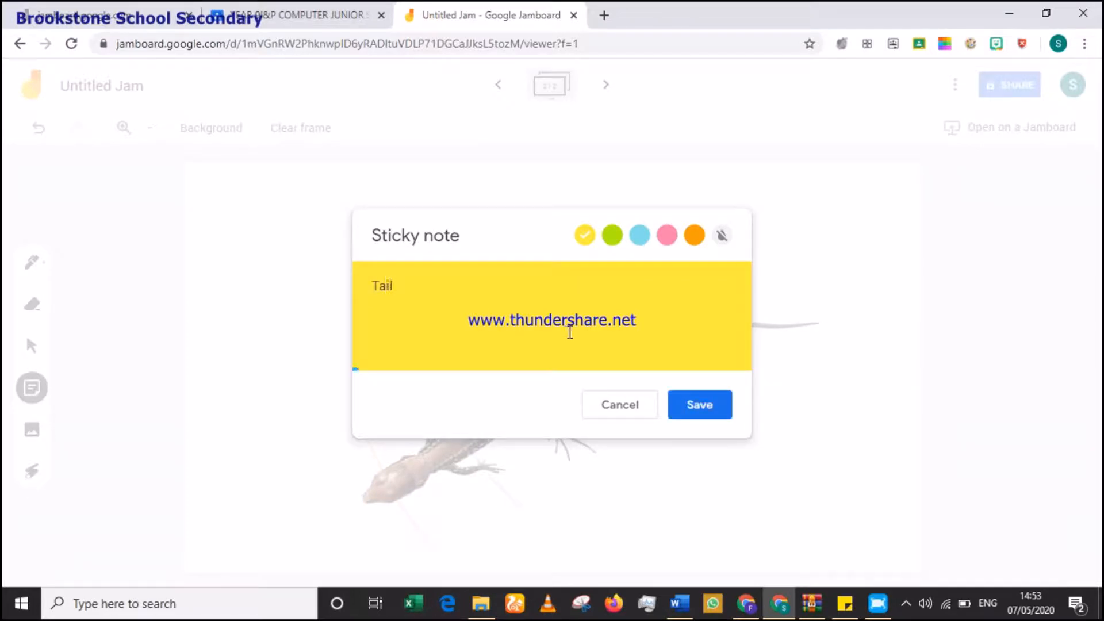
left_click(682, 403)
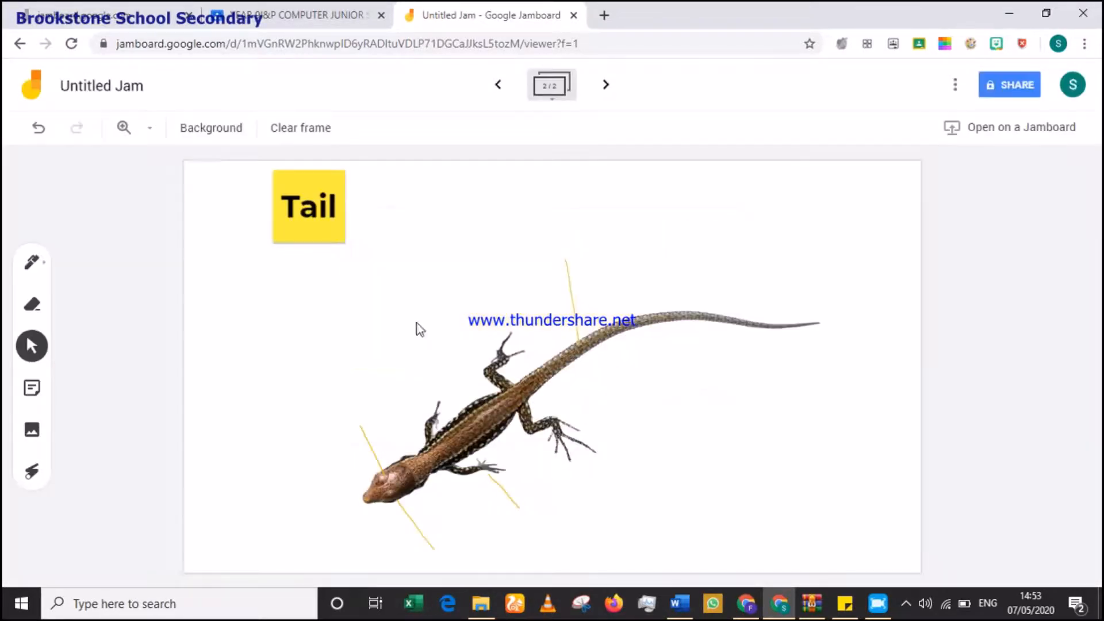
left_click_drag(321, 225, 568, 239)
left_click(364, 337)
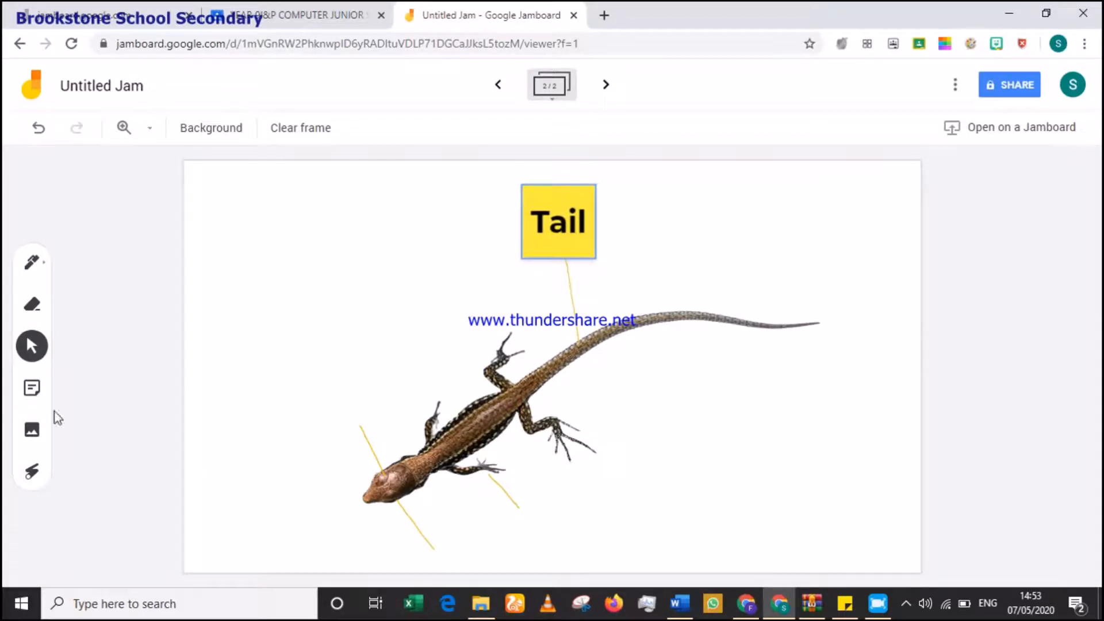
Step: Add a yellow sticky note reading "eyes" and place it at the upper end of the head's leader line
left_click(30, 391)
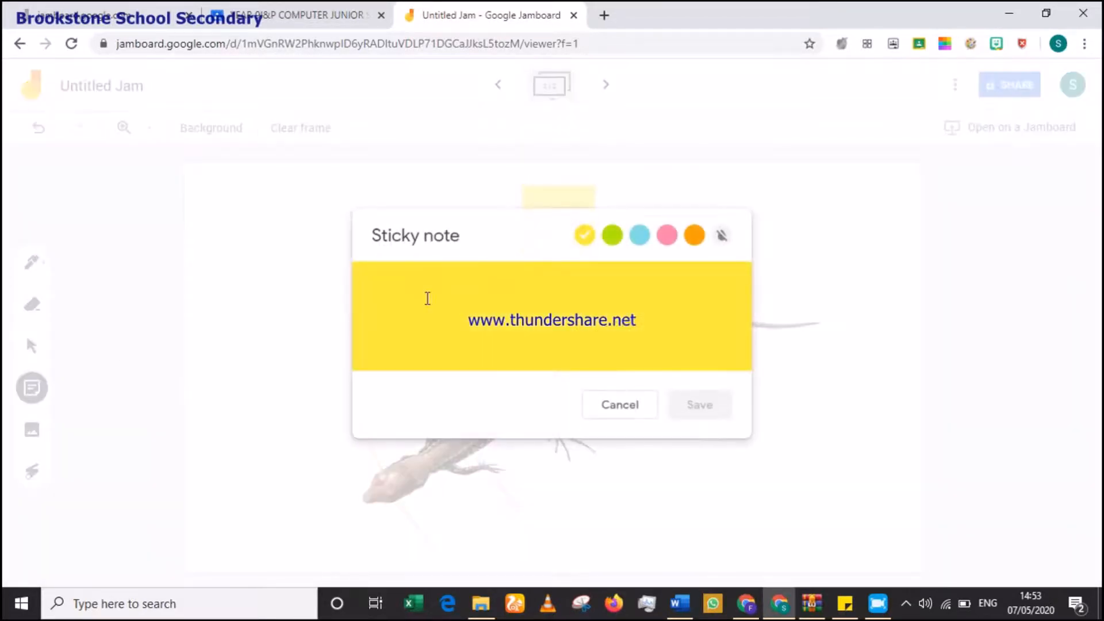
type("ey")
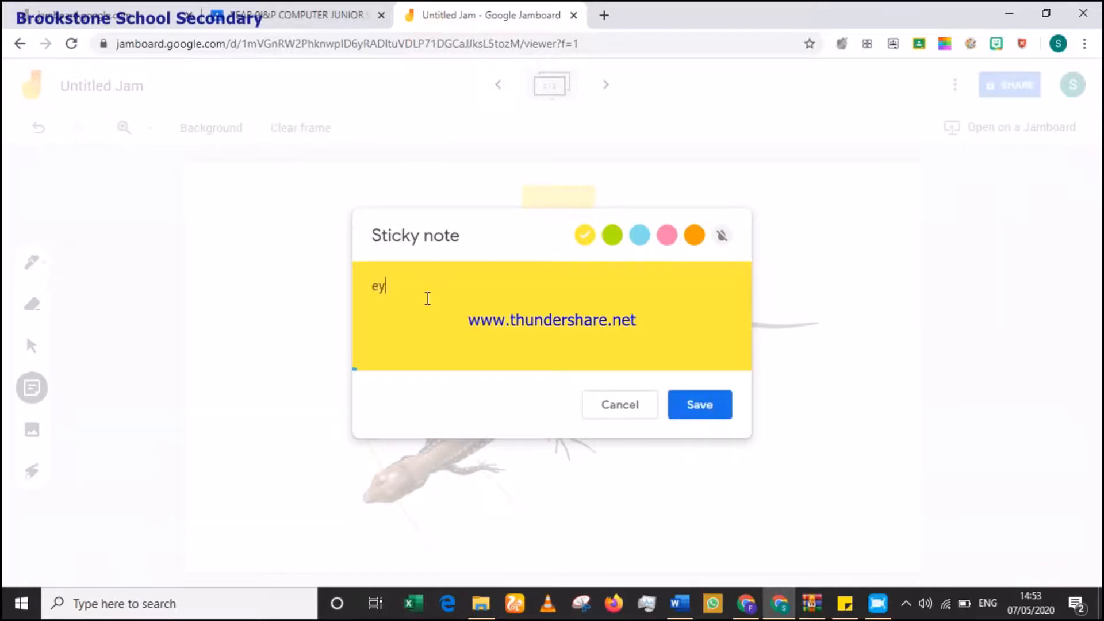
type("es")
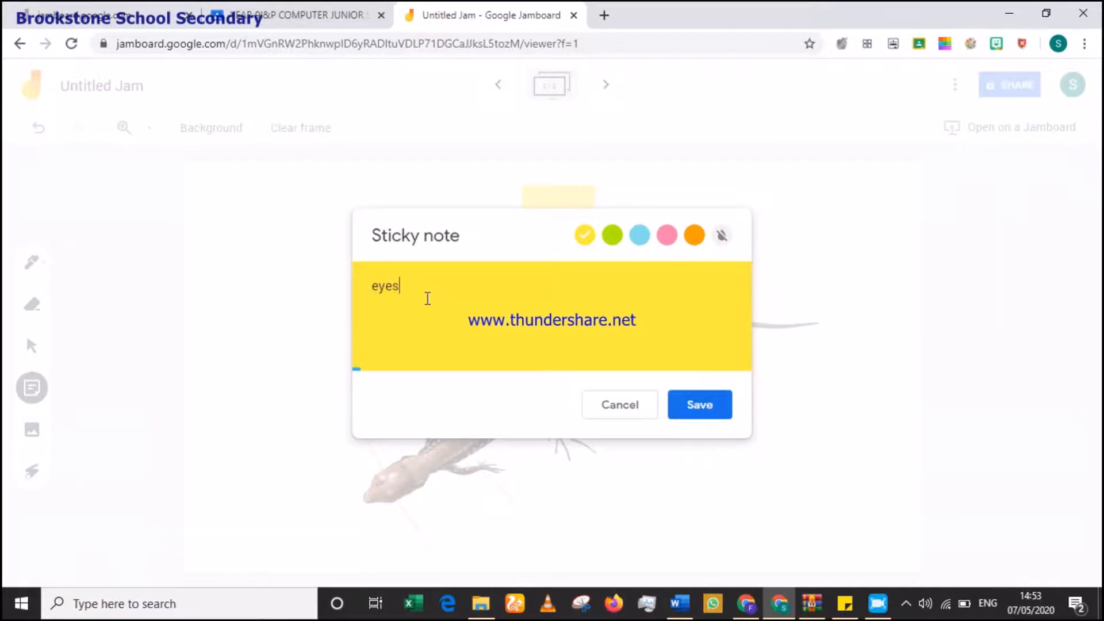
left_click(690, 407)
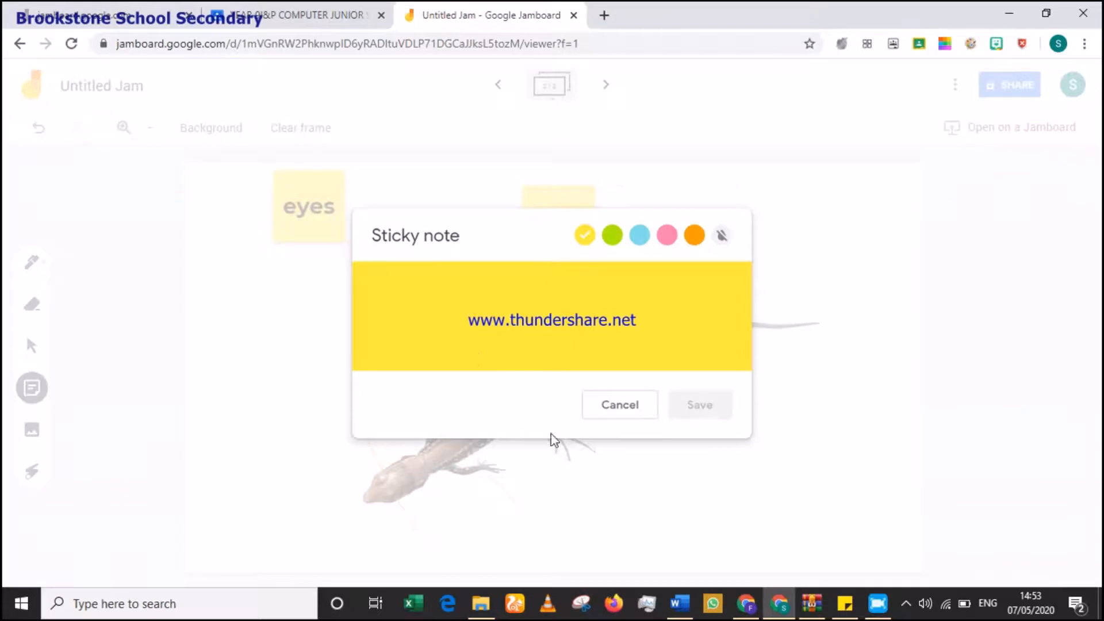
left_click(616, 401)
left_click(325, 220)
left_click_drag(324, 220, 376, 404)
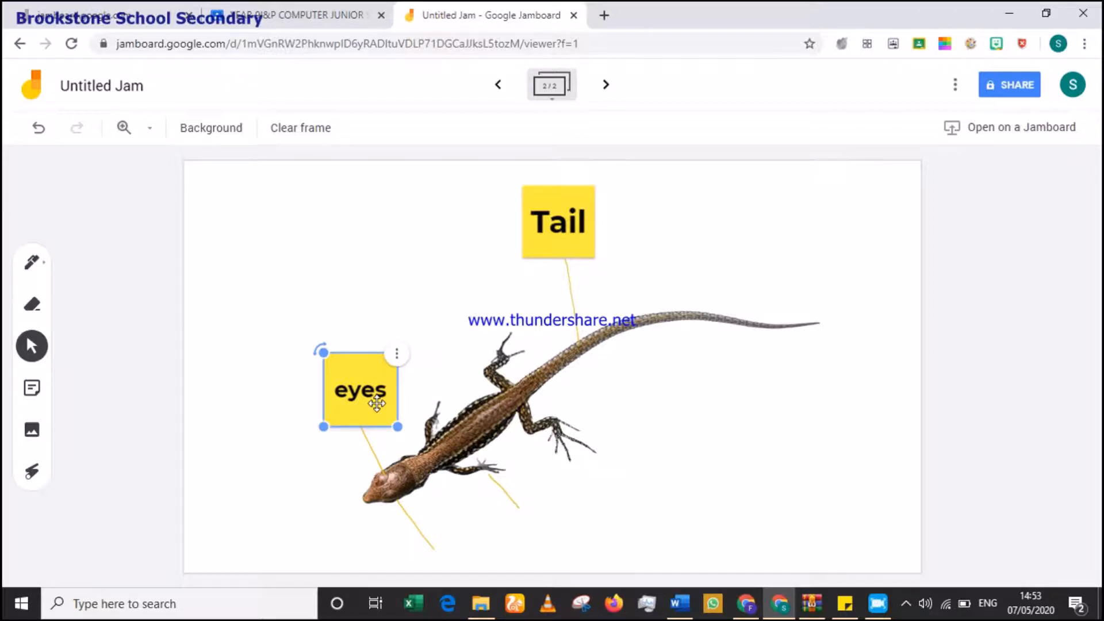
left_click(497, 258)
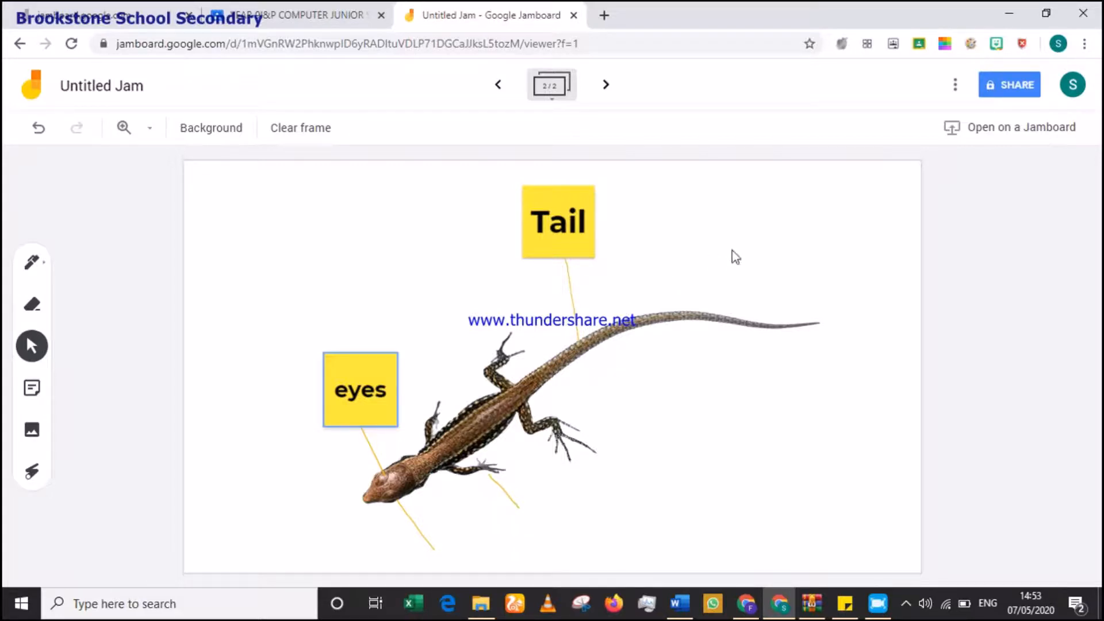
Step: Set the jam's link sharing to "On - Anyone with the link" with view access and copy the share link
left_click(1010, 85)
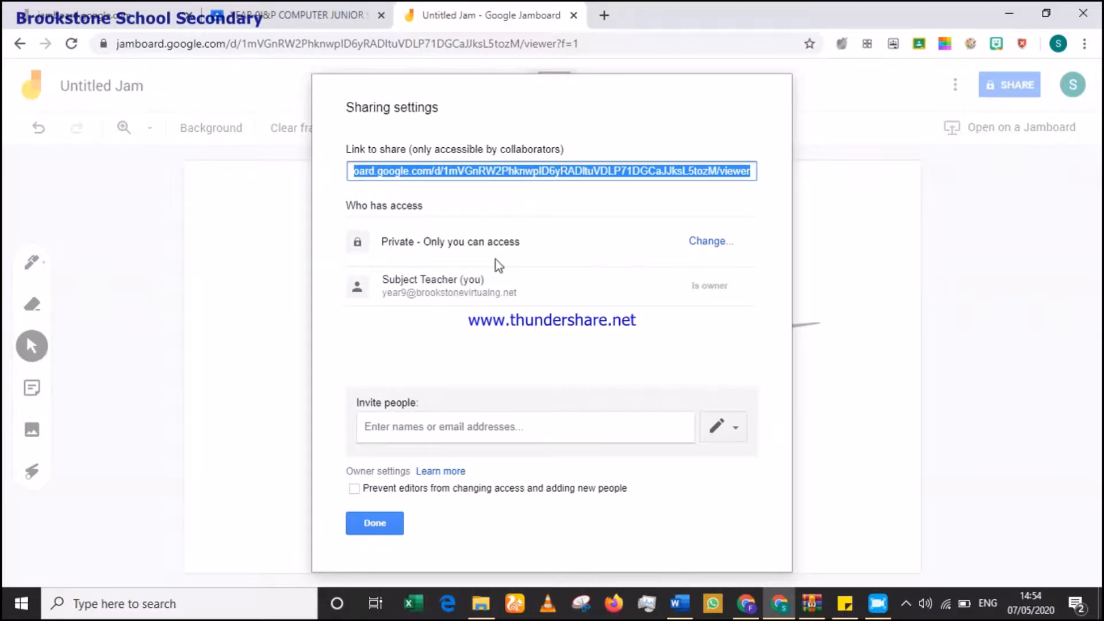
left_click(710, 242)
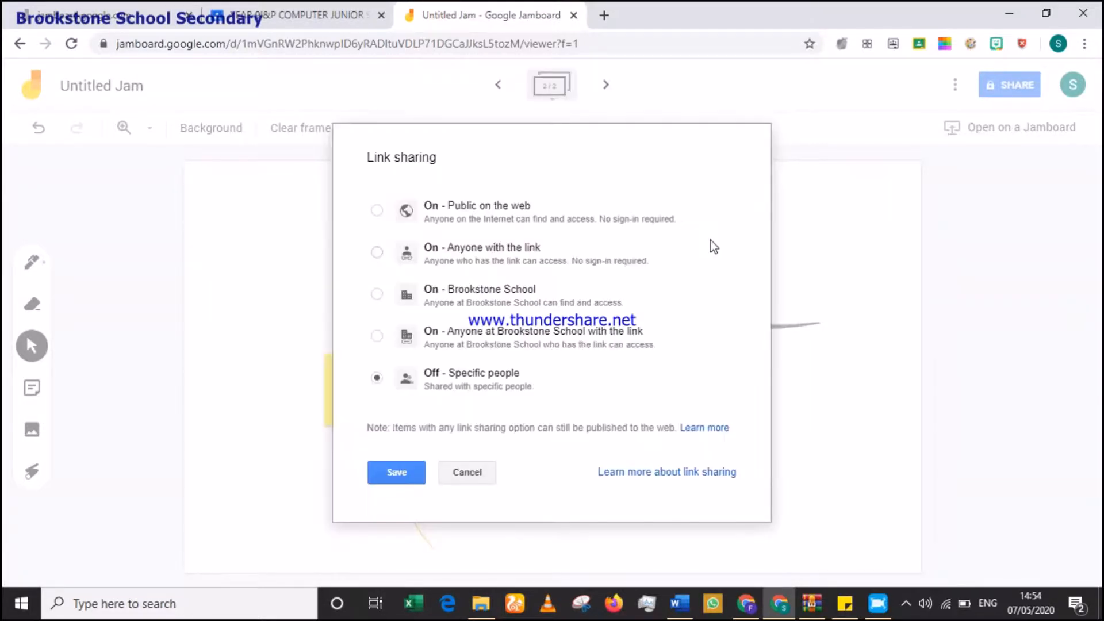
left_click(375, 253)
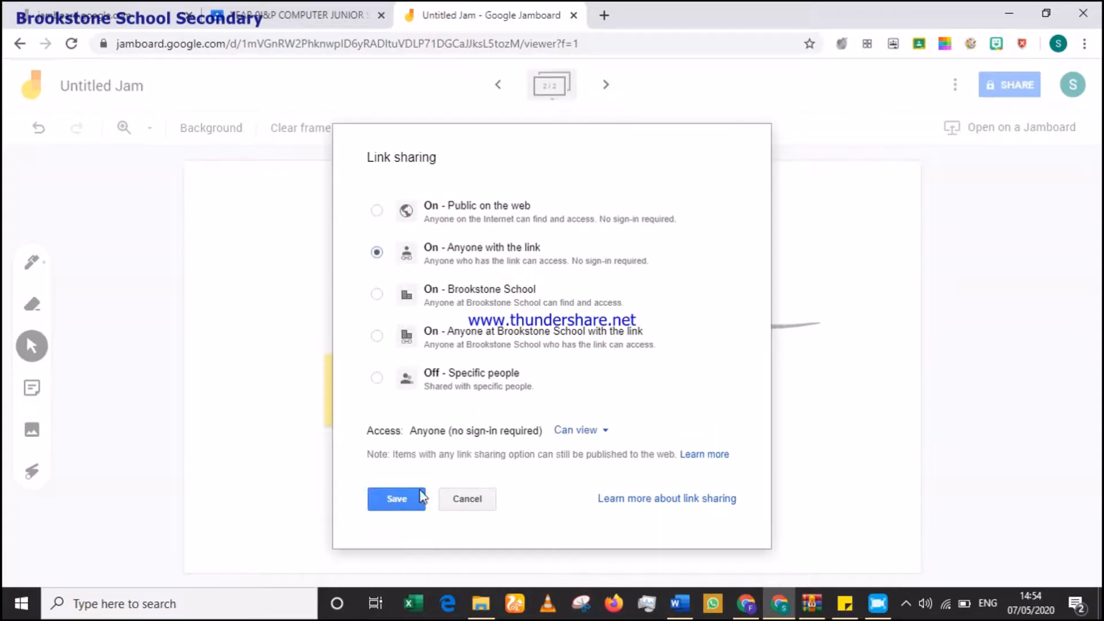
left_click(397, 499)
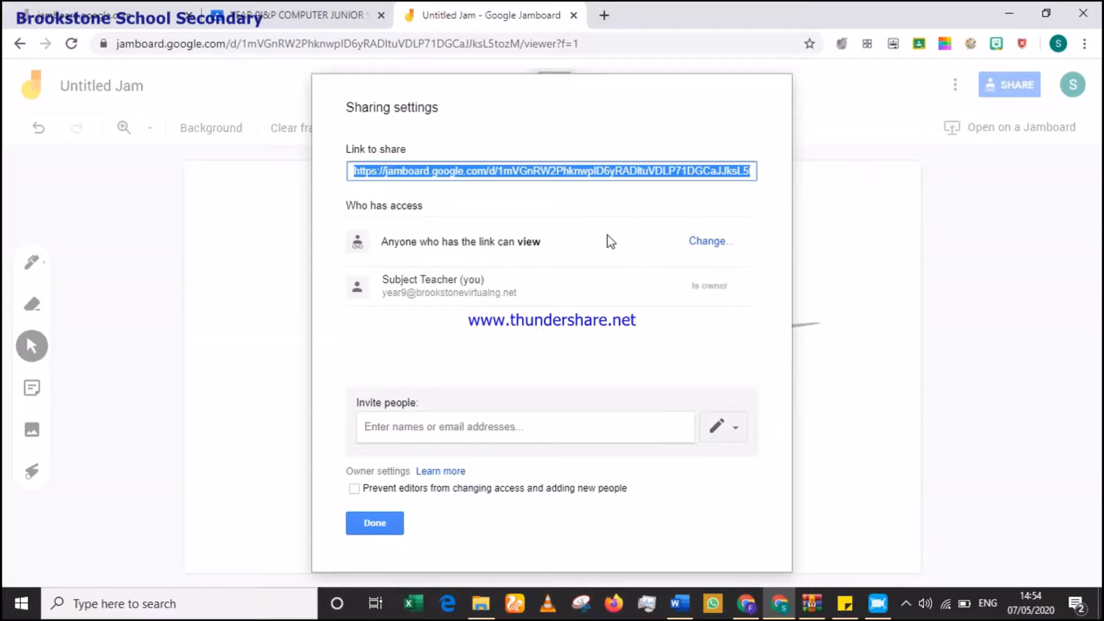
right_click(608, 177)
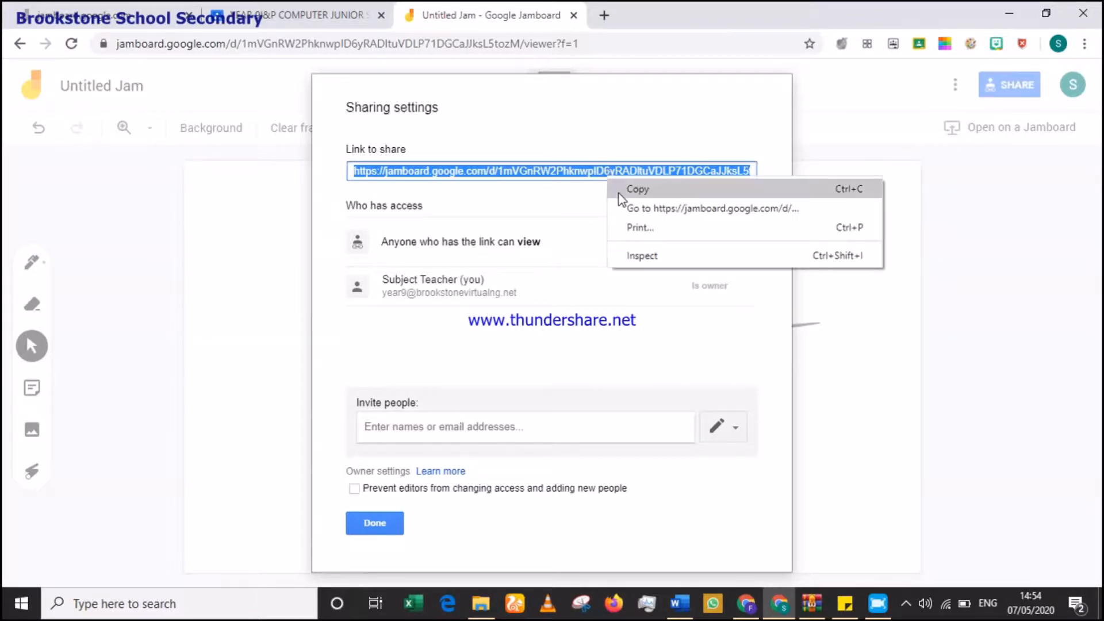
left_click(619, 193)
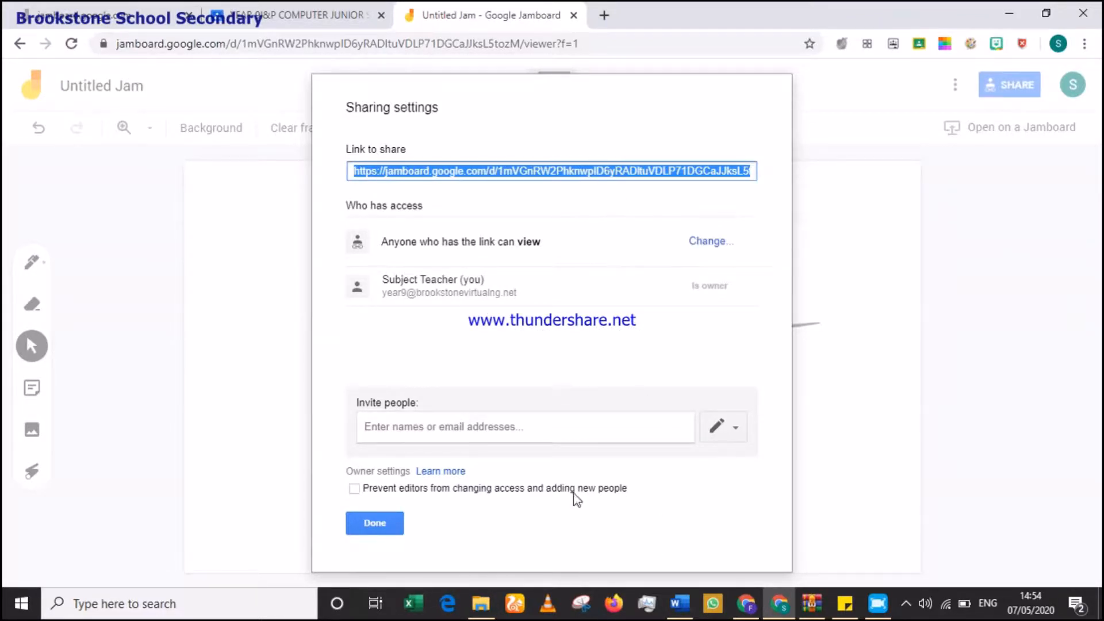
left_click(381, 524)
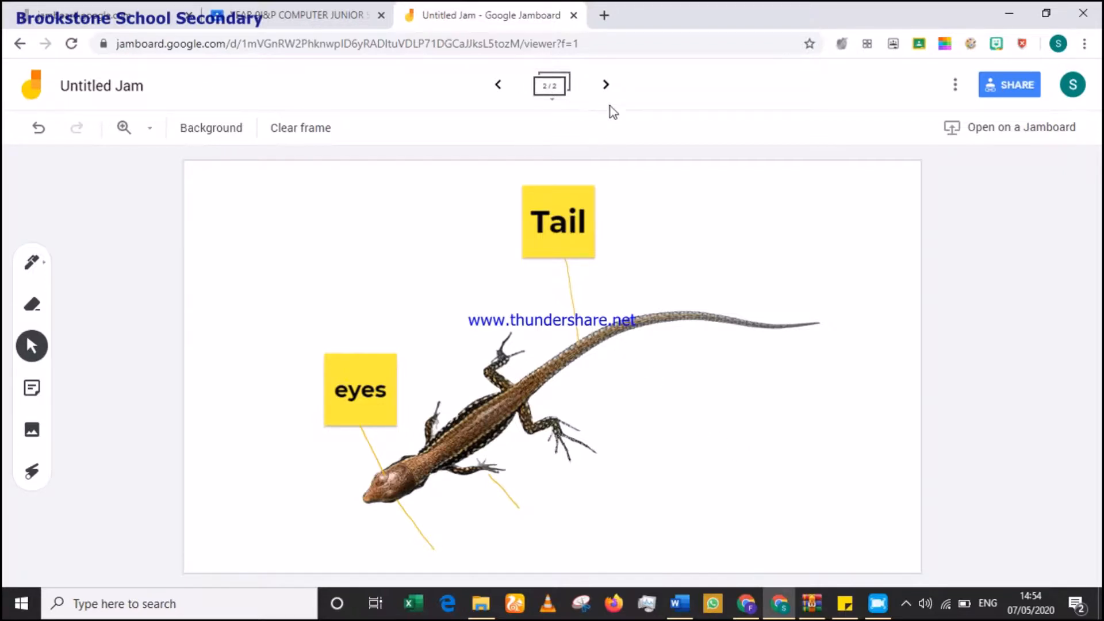
Step: Add a blank third frame and switch its background through dots, lines and white grid to the grey grid
left_click(605, 85)
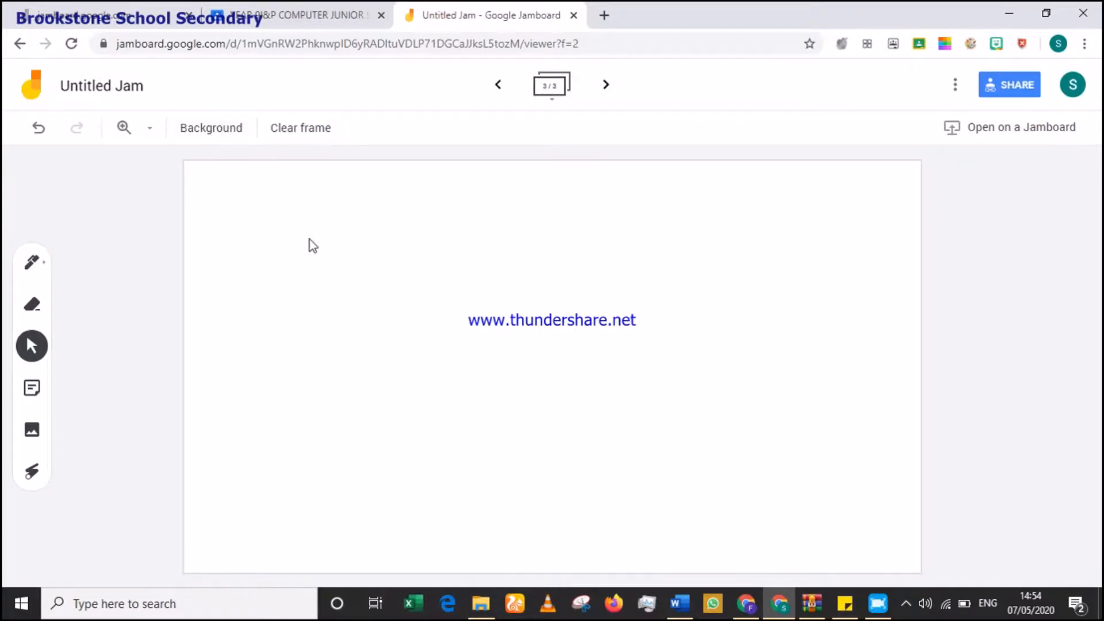
left_click(247, 139)
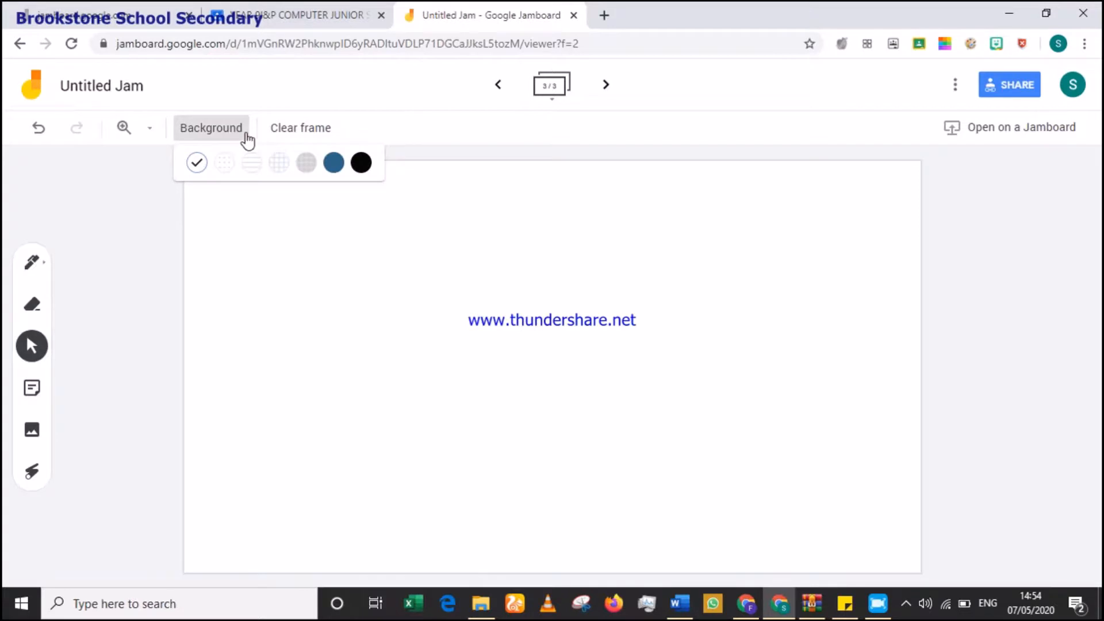
left_click(224, 163)
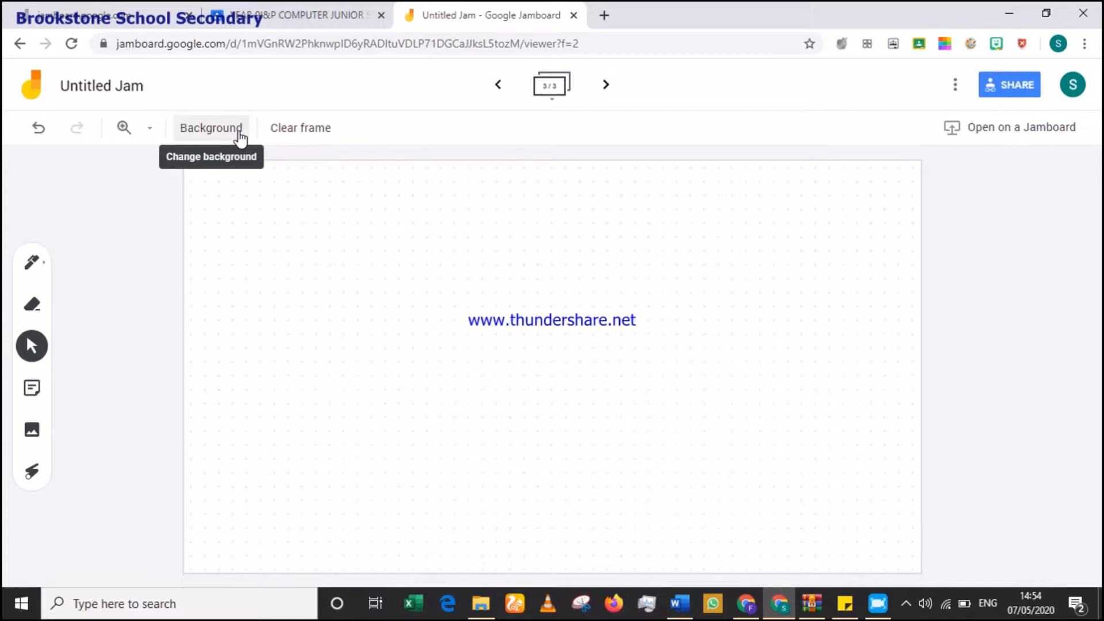
left_click(240, 134)
left_click(254, 165)
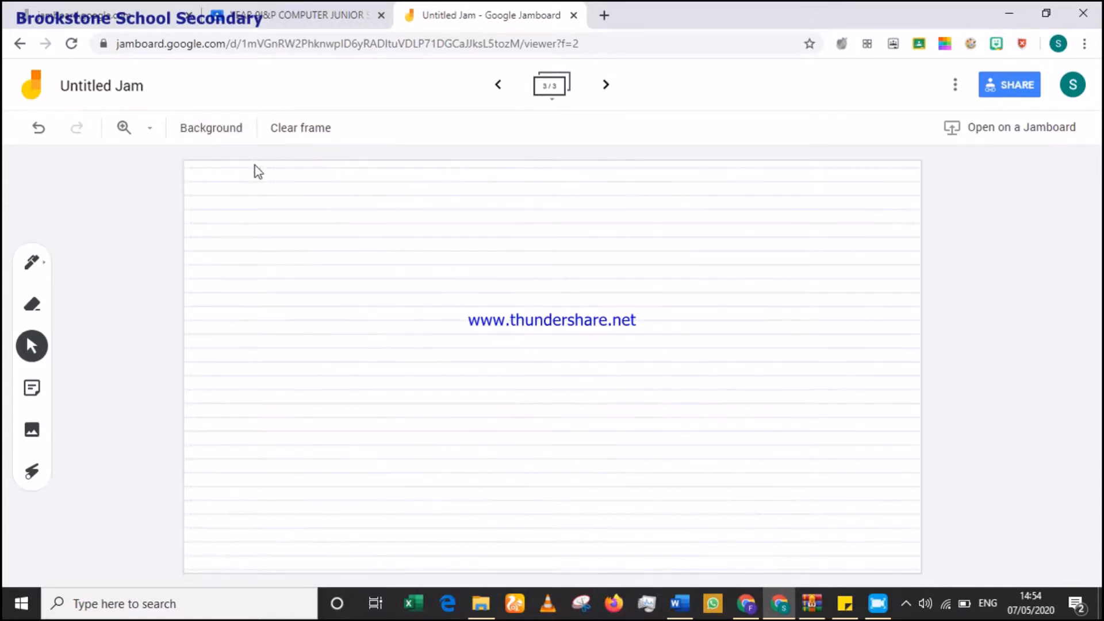
left_click(237, 133)
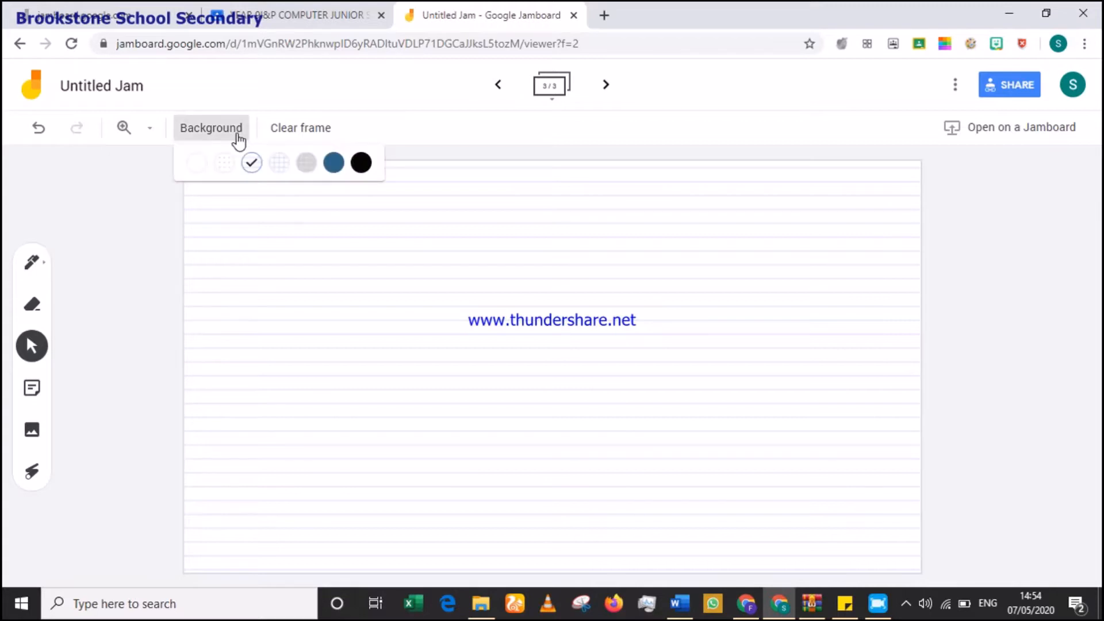
left_click(279, 165)
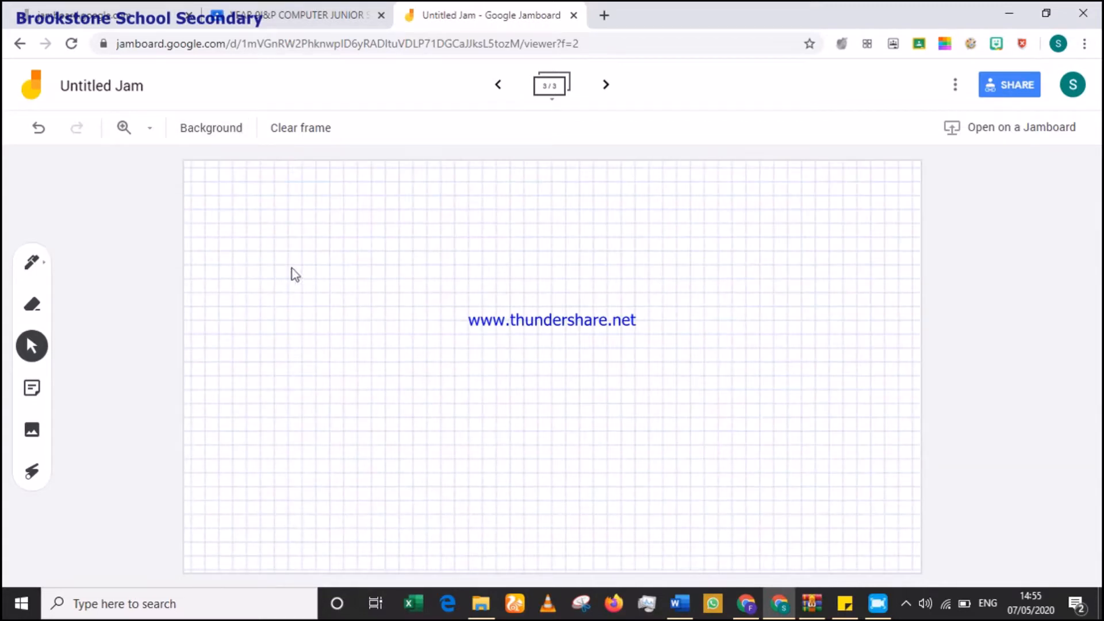
left_click(241, 132)
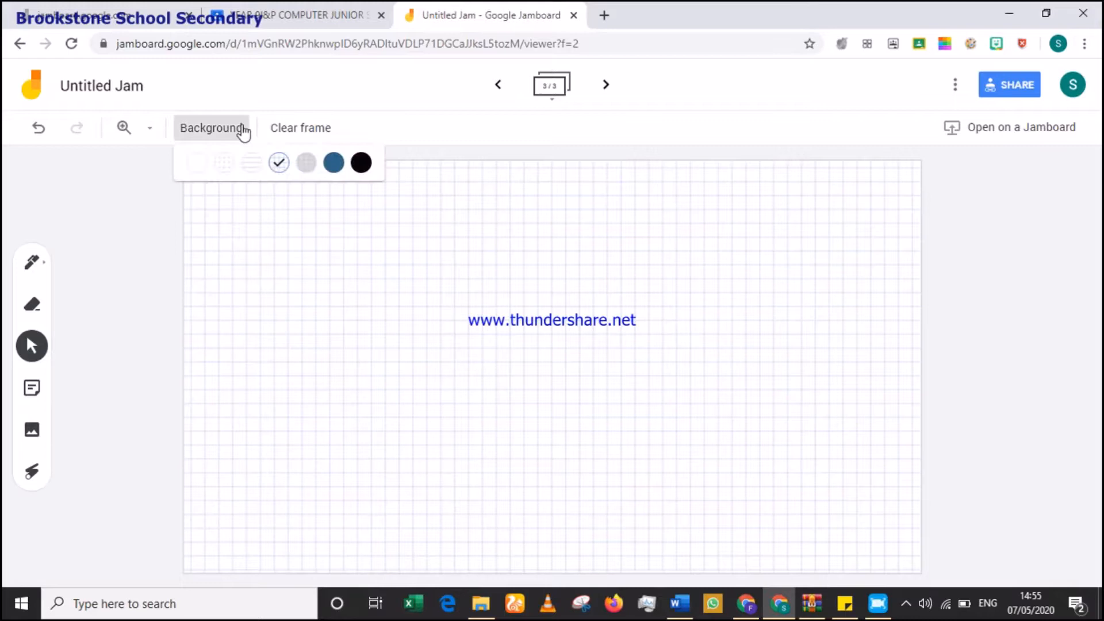
left_click(306, 164)
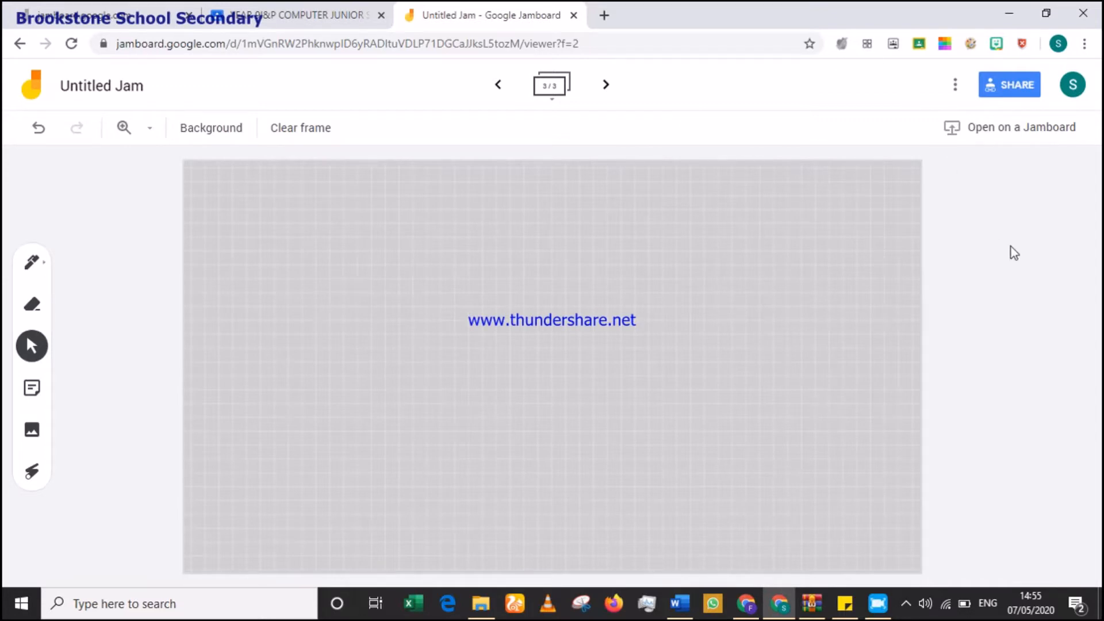
left_click(958, 86)
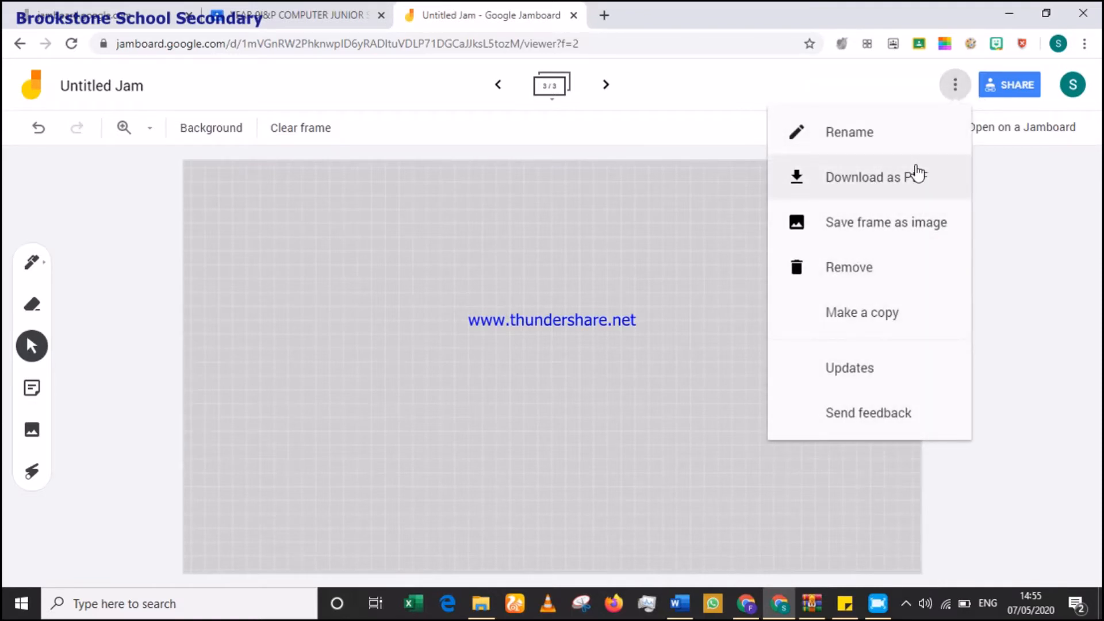
left_click(1022, 231)
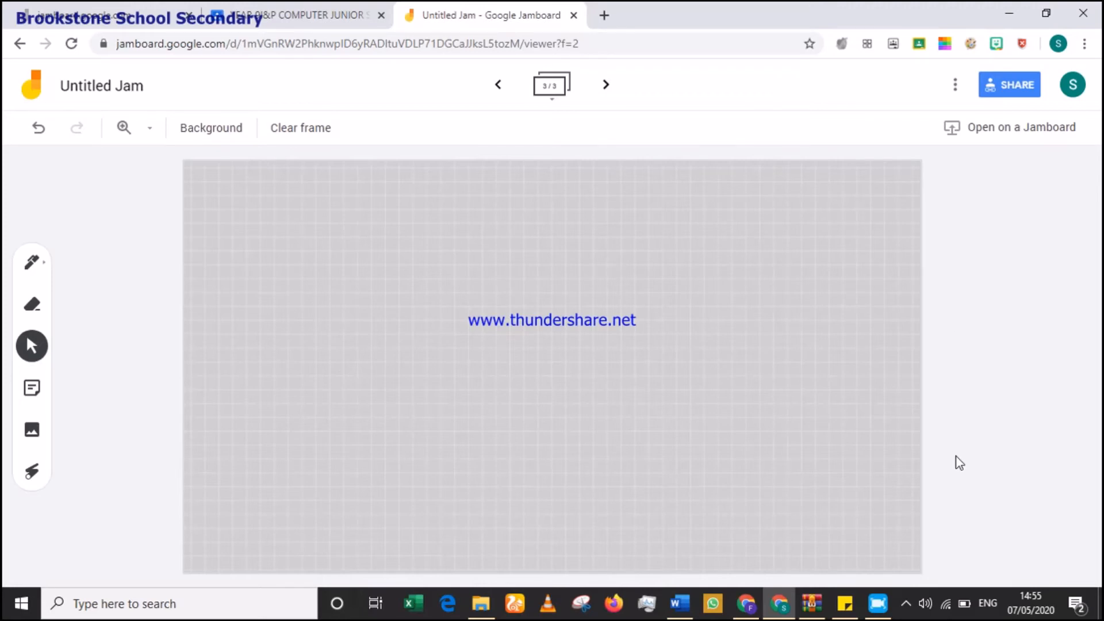
left_click(909, 599)
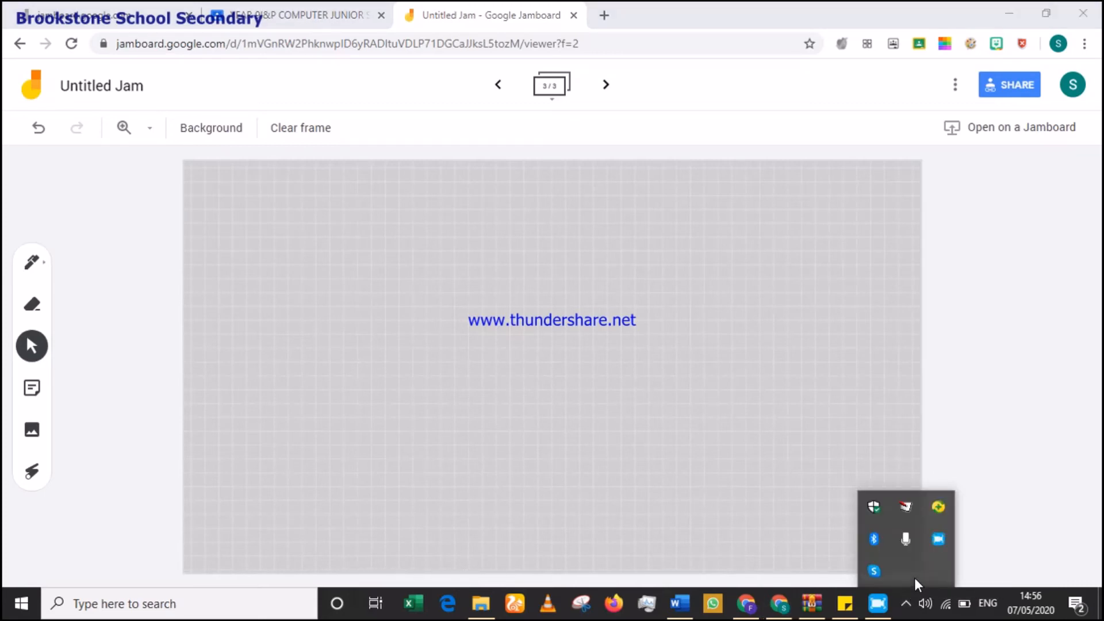
right_click(943, 545)
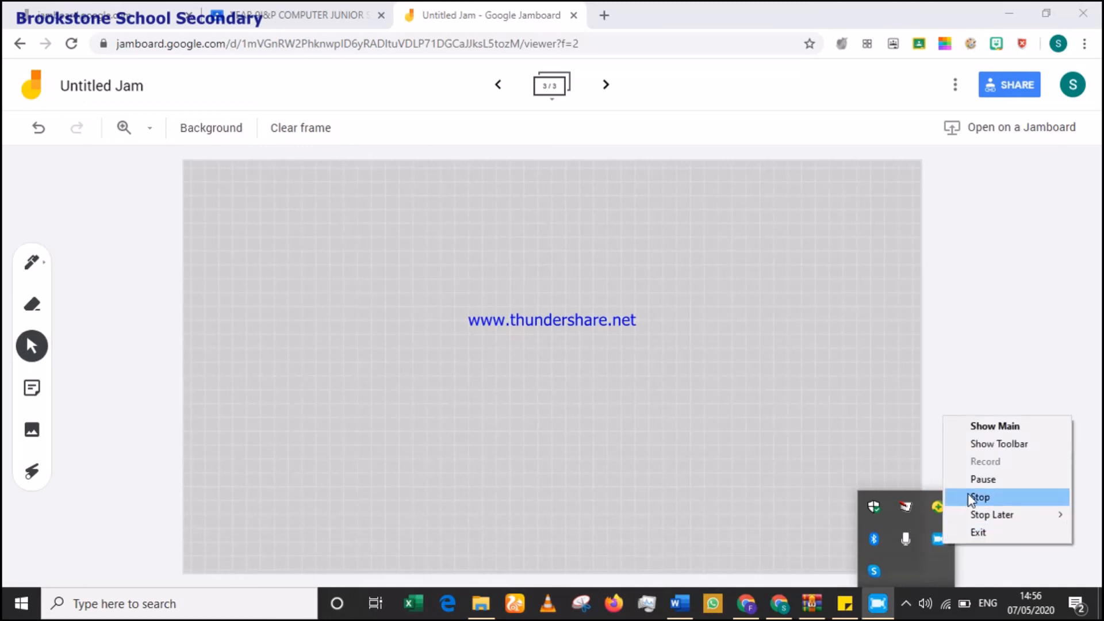